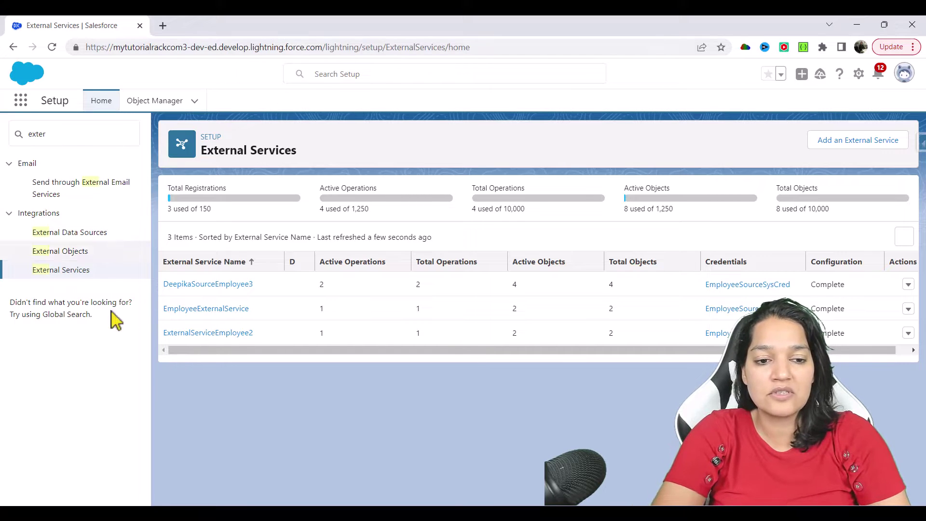
Open the employee source external service, review its OpenAPI JSON schema, and cancel without saving.
click(240, 289)
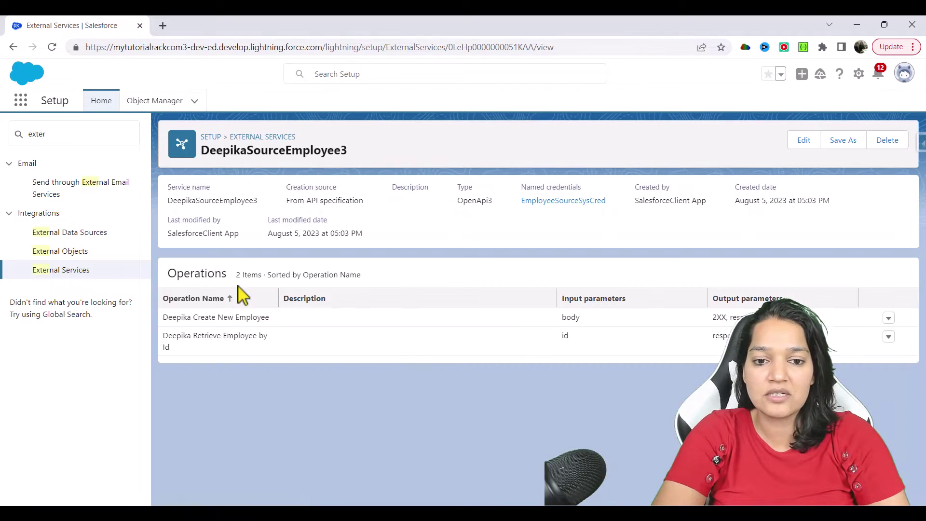
click(801, 143)
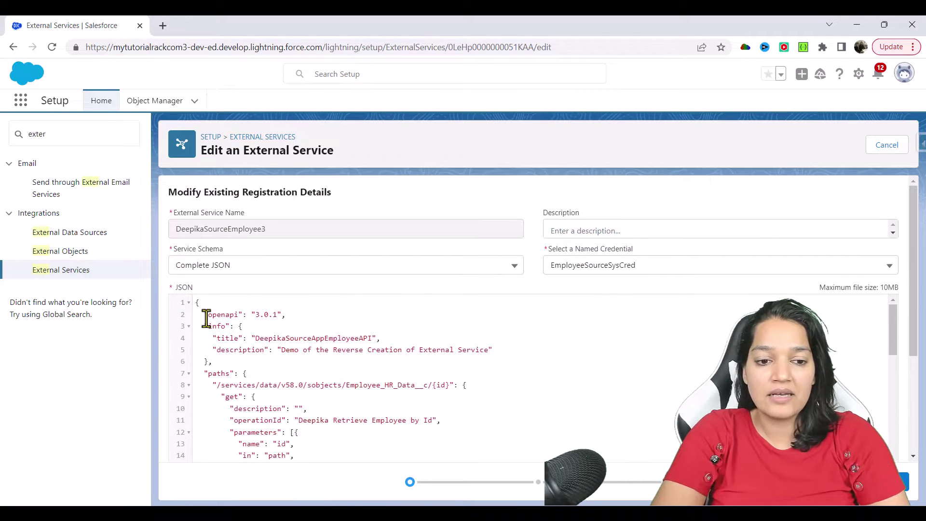
drag(206, 318, 286, 313)
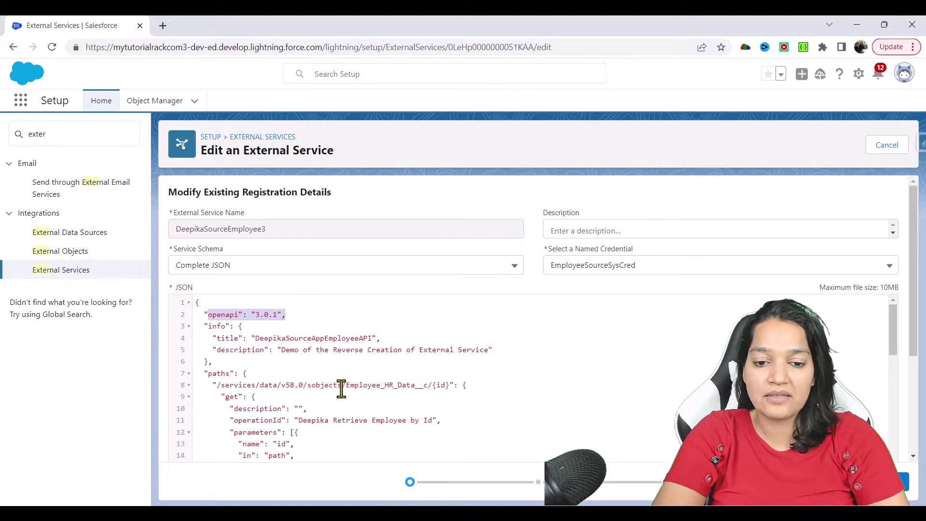
click(227, 396)
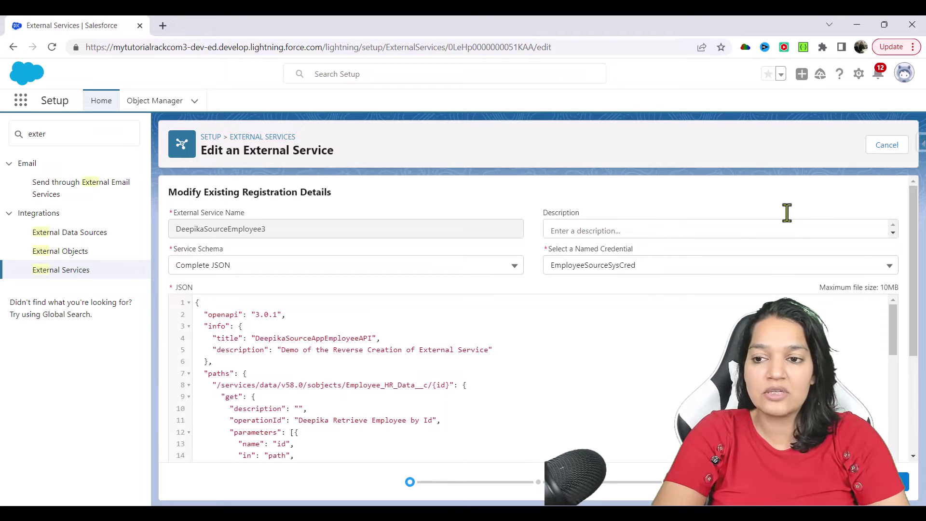
click(890, 146)
click(678, 325)
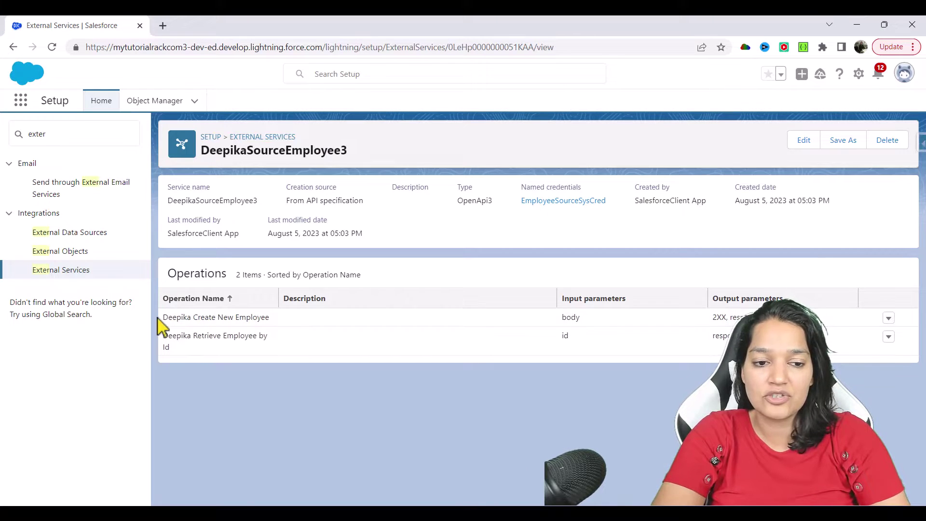
drag(165, 316, 285, 313)
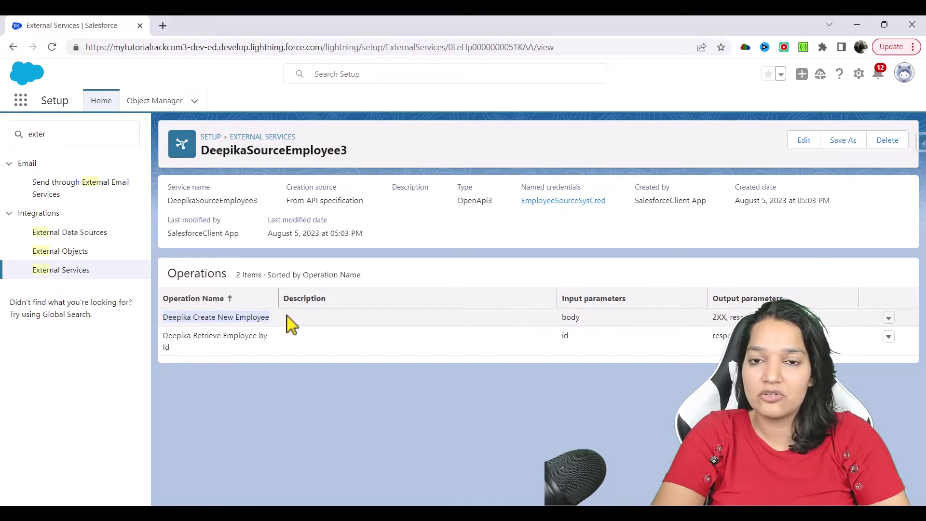
drag(163, 337, 179, 359)
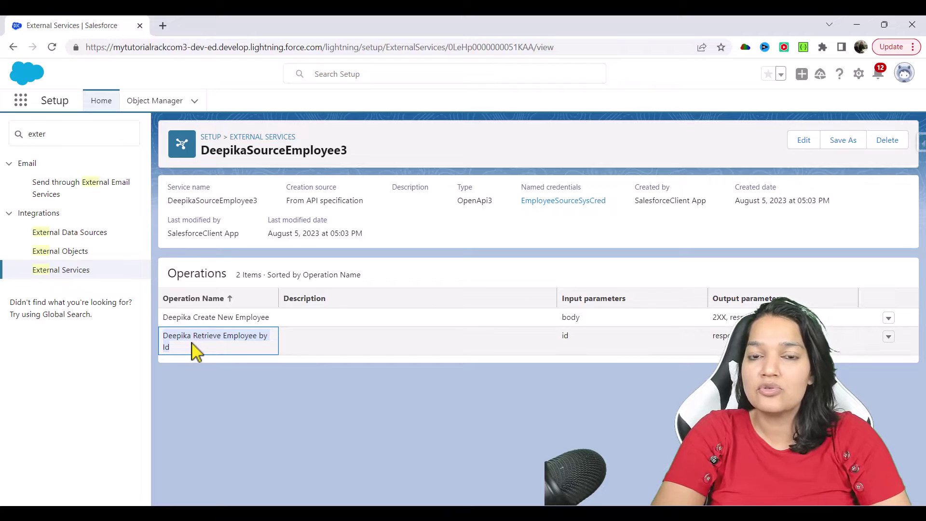
drag(204, 154, 364, 156)
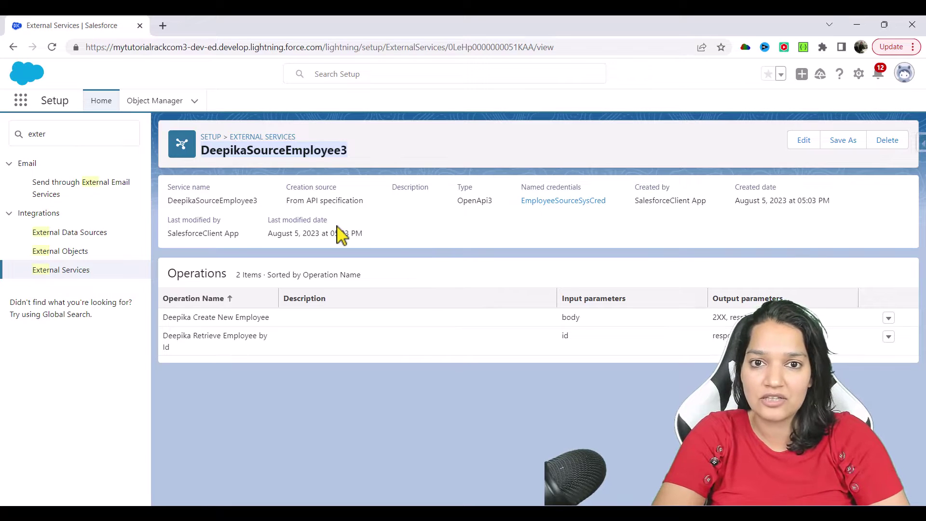
double_click(35, 136)
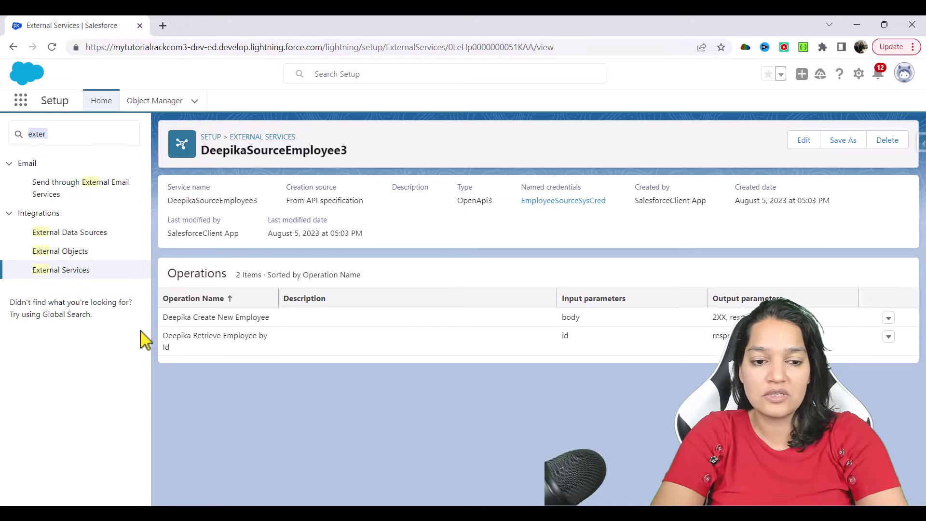
drag(145, 337, 221, 390)
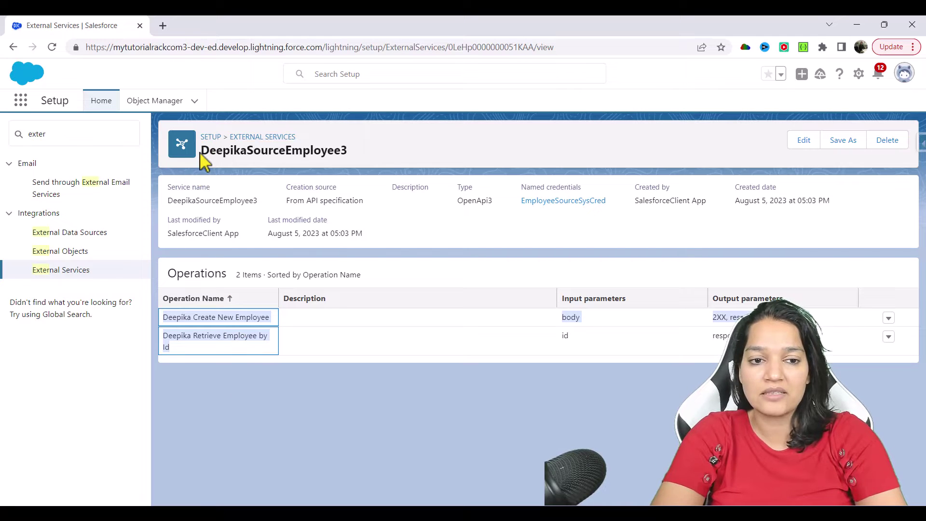
drag(202, 152, 346, 153)
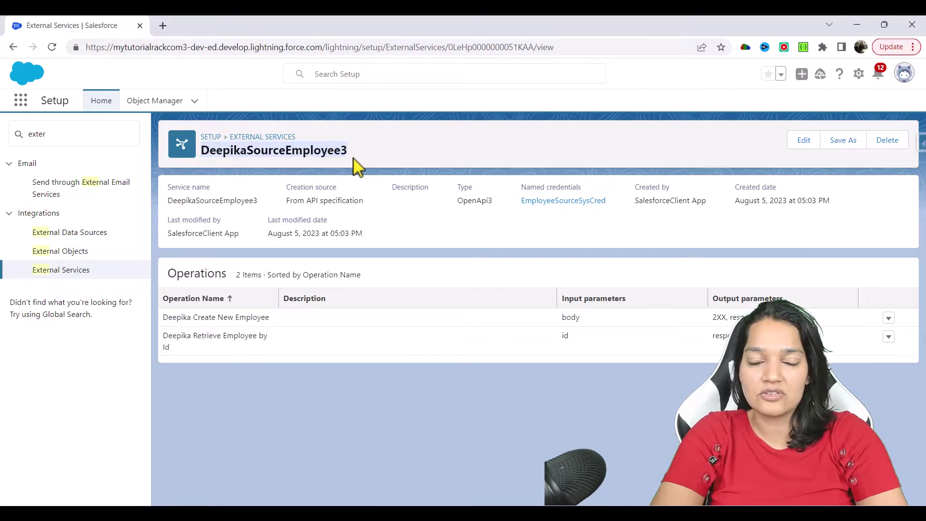
Filter Setup Quick Find with 'flo' and open the Flows page in a second tab.
double_click(45, 135)
text(f)
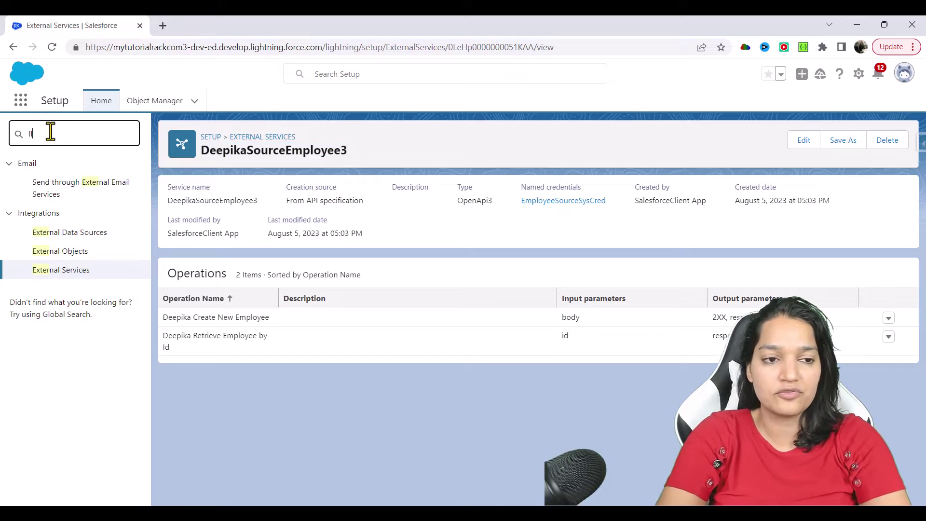
text(lo)
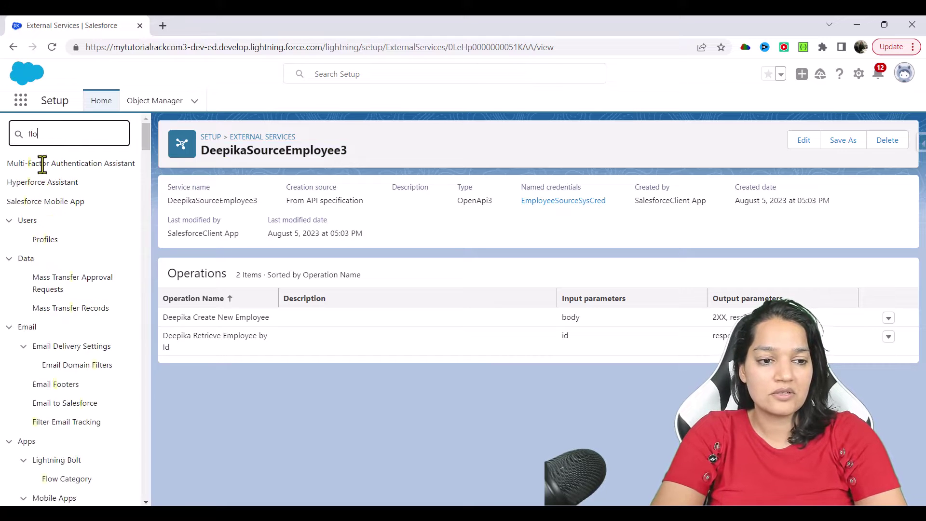
scroll(62, 321, down, 2)
right_click(43, 158)
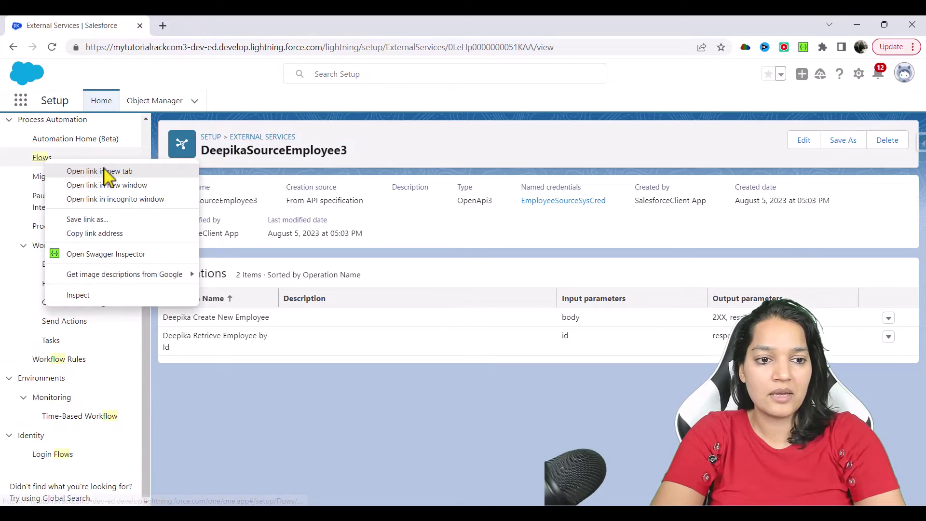
key(Escape)
click(244, 25)
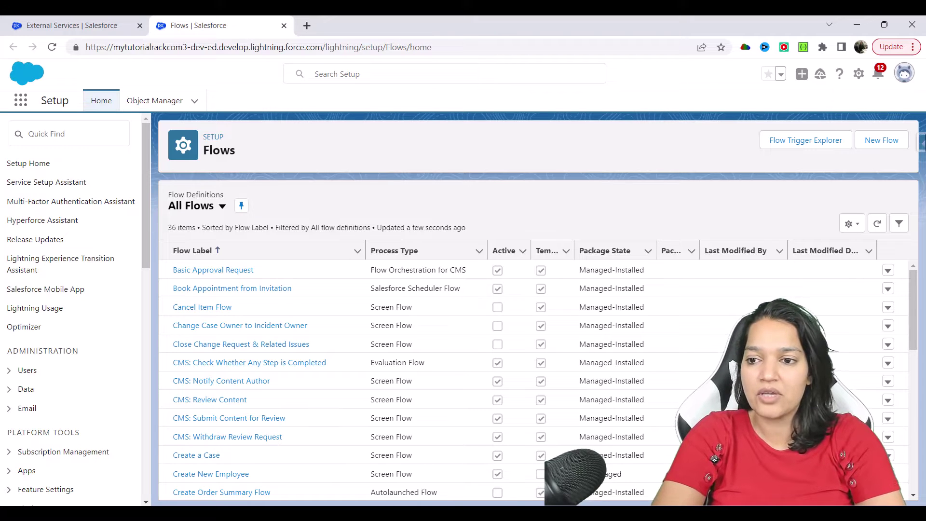
Create a new Screen Flow and insert a Screen element right after Start.
click(881, 140)
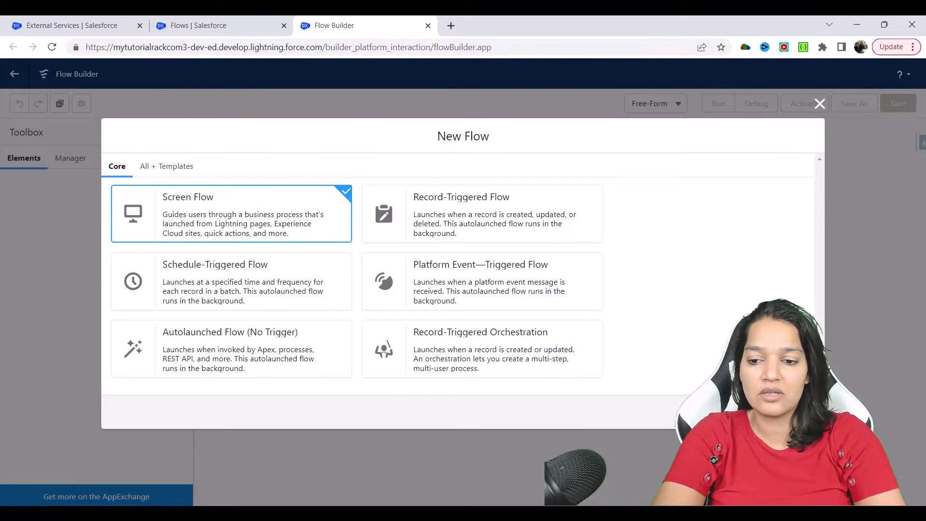
click(791, 412)
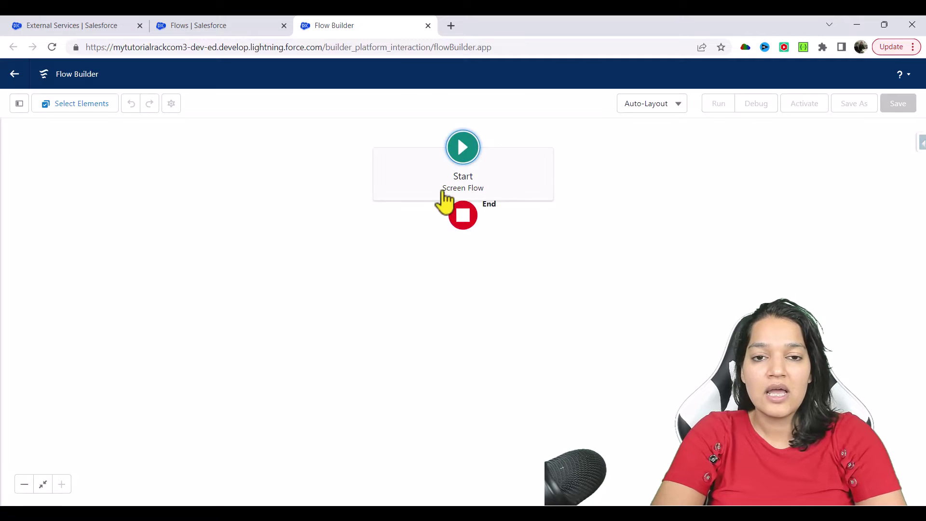
click(463, 215)
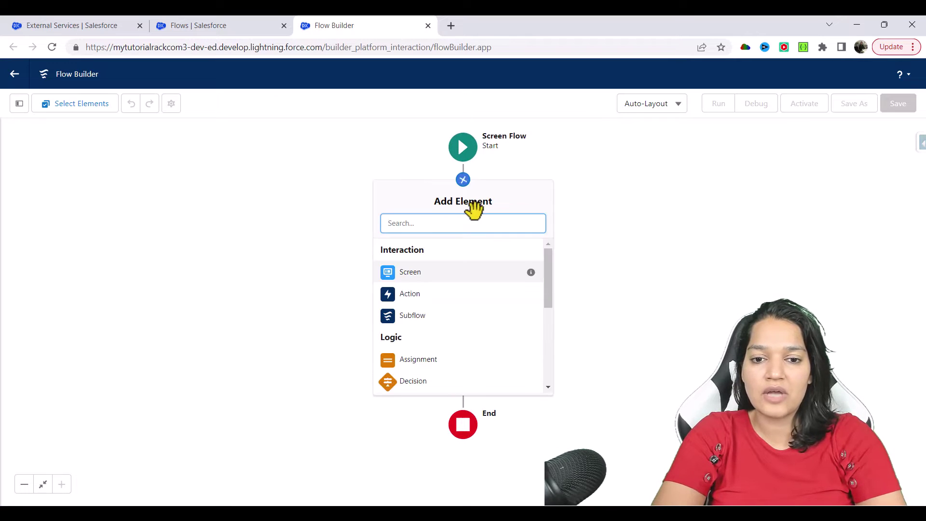
click(420, 276)
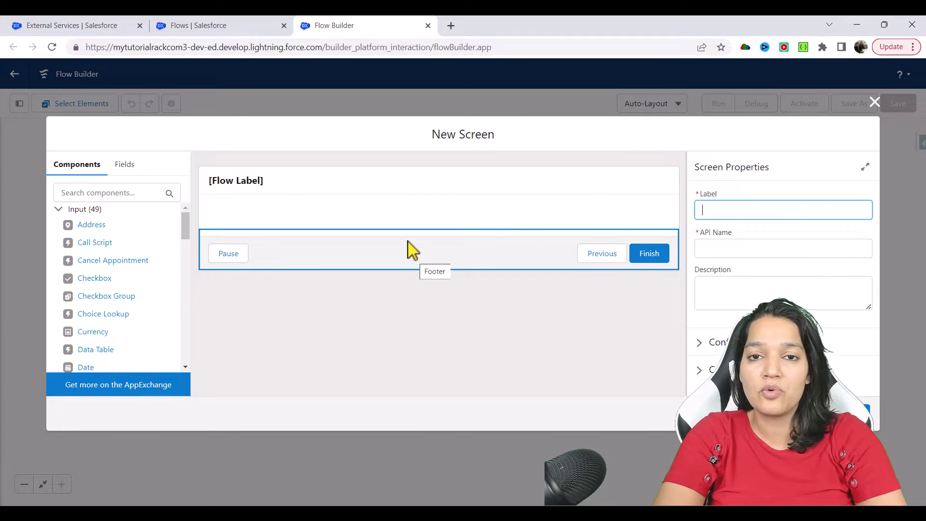
Label the new screen 'Input Screen' with its API name auto-filled.
click(374, 198)
click(735, 208)
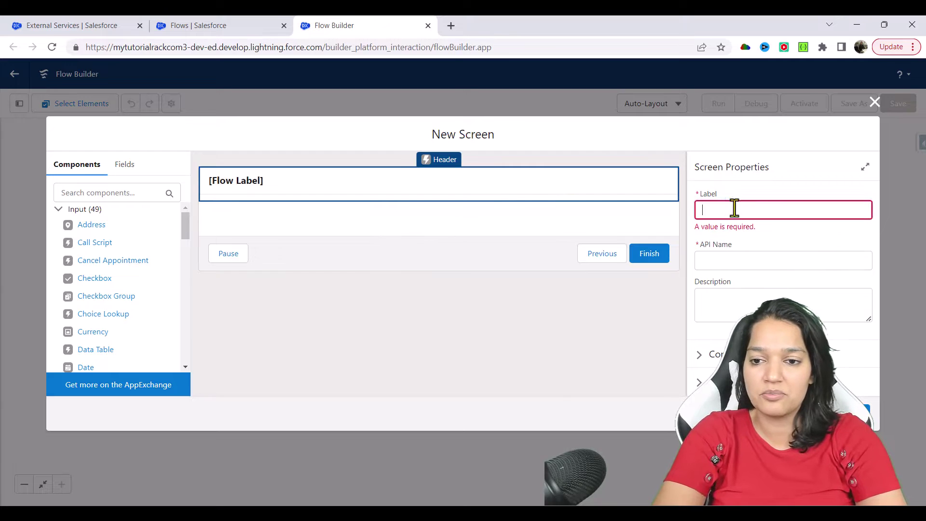
text(Input Screen)
key(Tab)
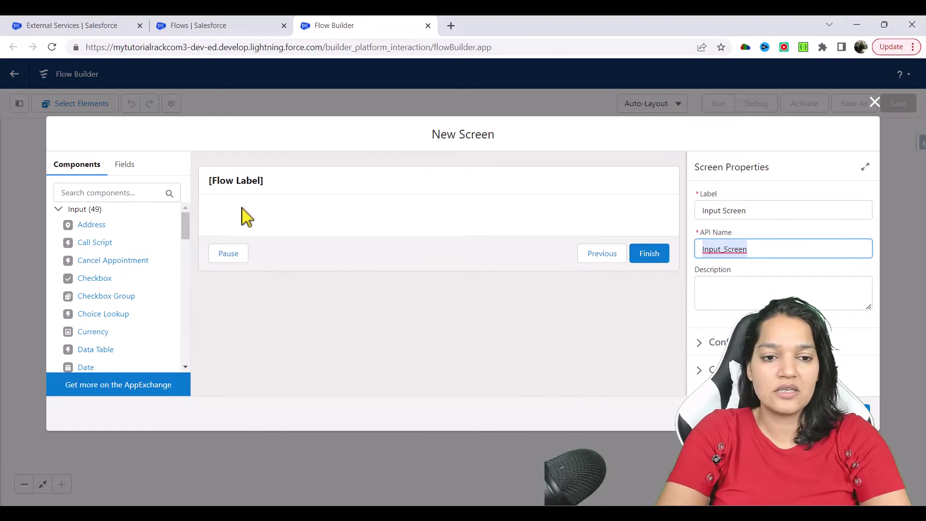
Add a required Text field labelled 'Enter Employee Record Id' and finish the screen.
click(133, 193)
text(tex)
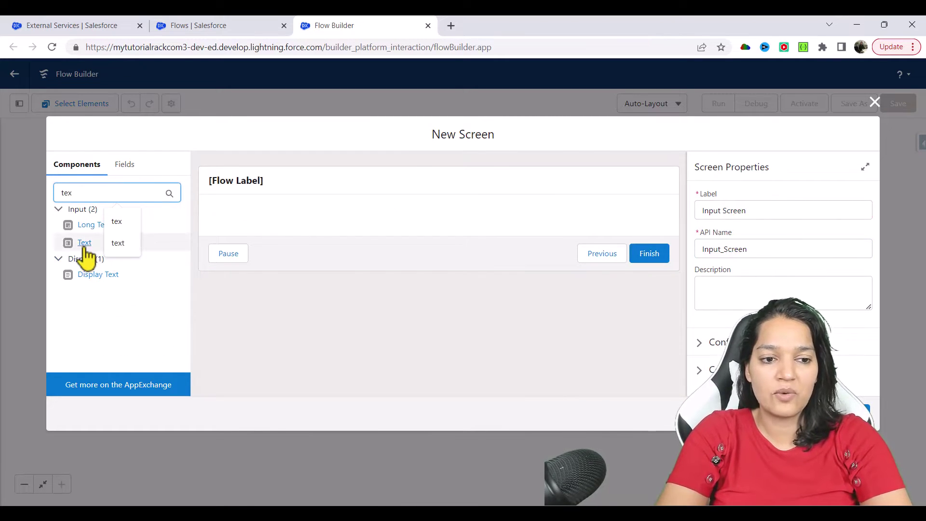
drag(84, 243, 232, 237)
click(723, 209)
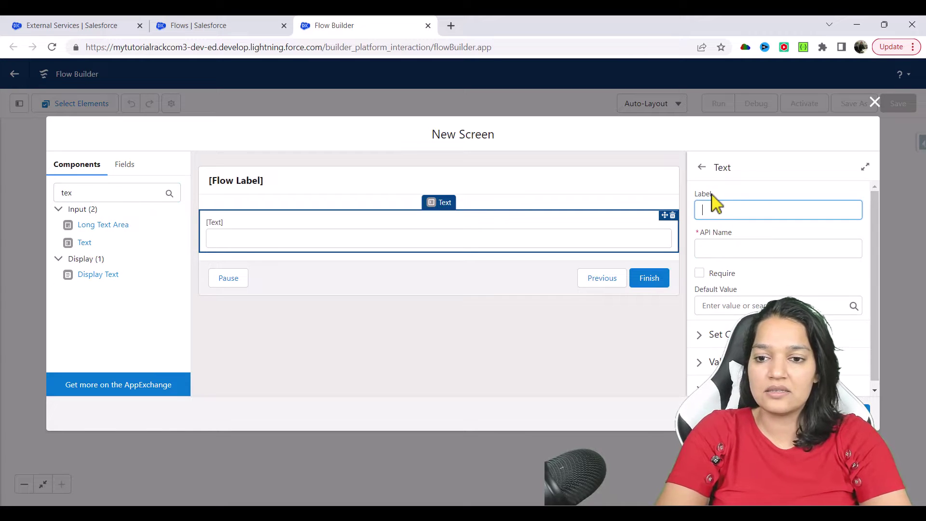
text(Enter Emplo)
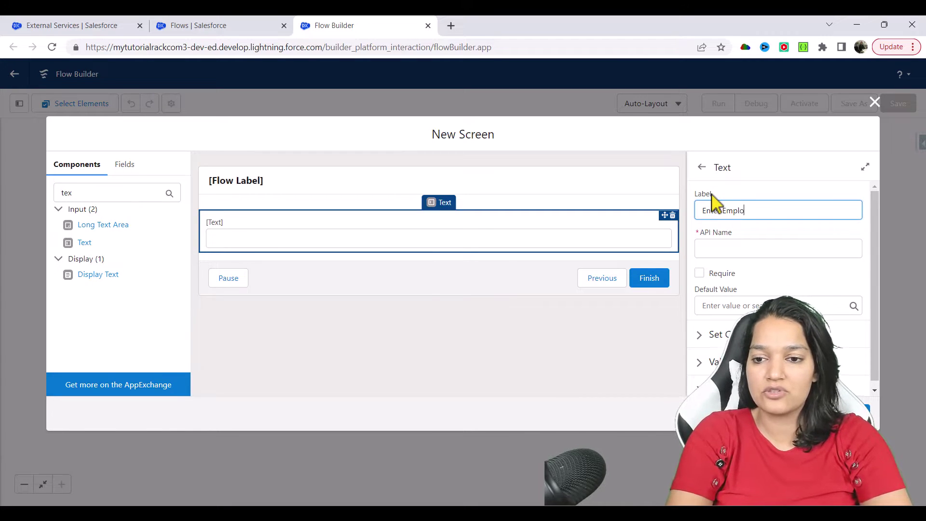
text(yee Reco)
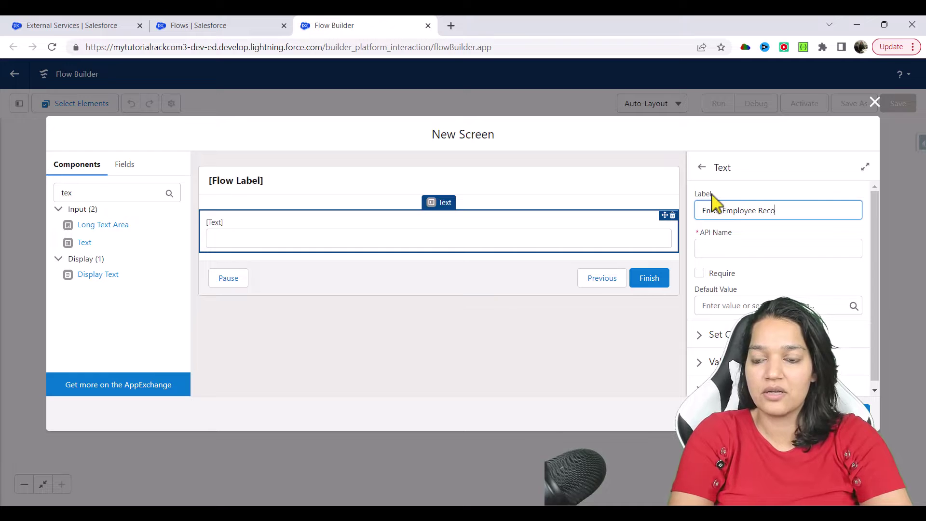
text(rd Id)
key(Tab)
click(700, 273)
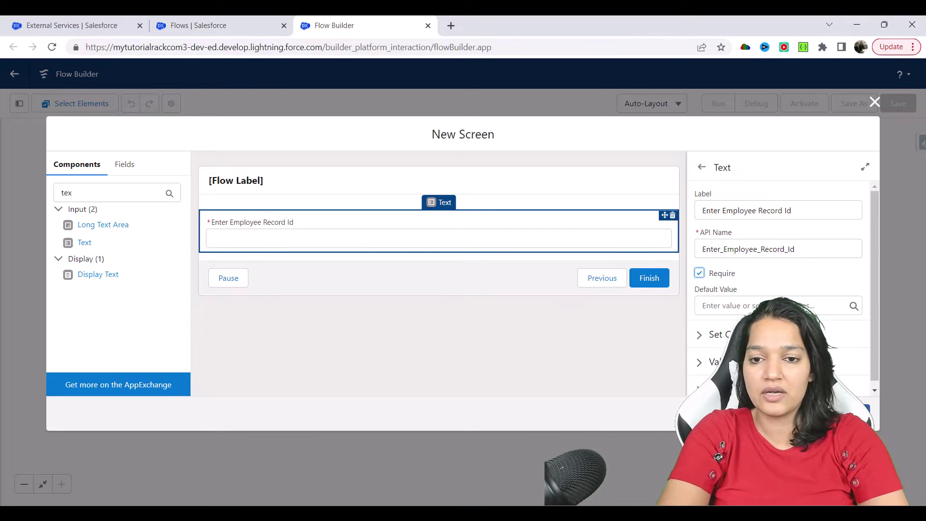
click(855, 414)
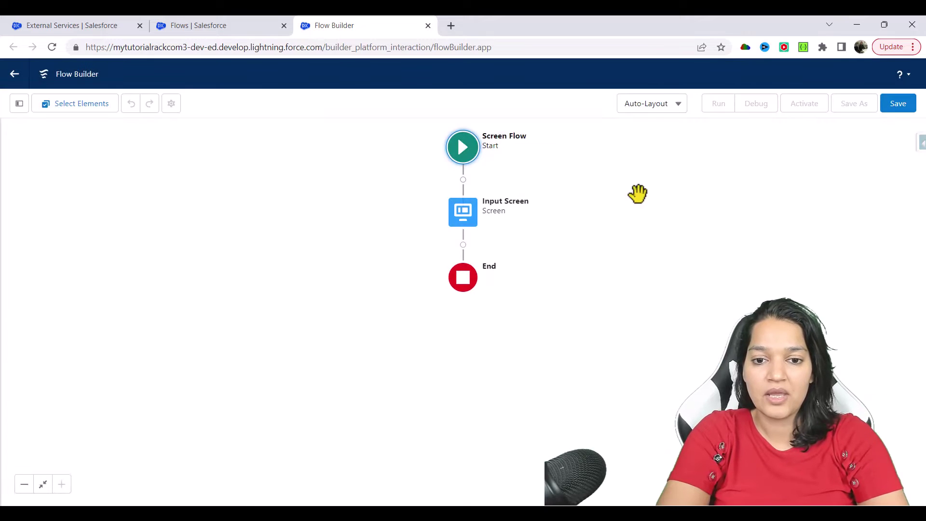
Add an Action element after Input Screen and scroll the categories to the employee external services.
click(463, 245)
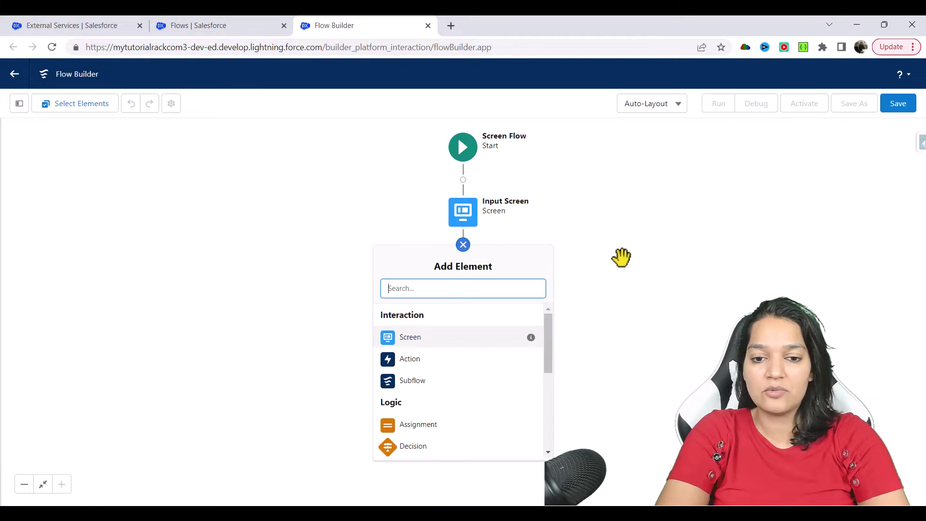
click(409, 359)
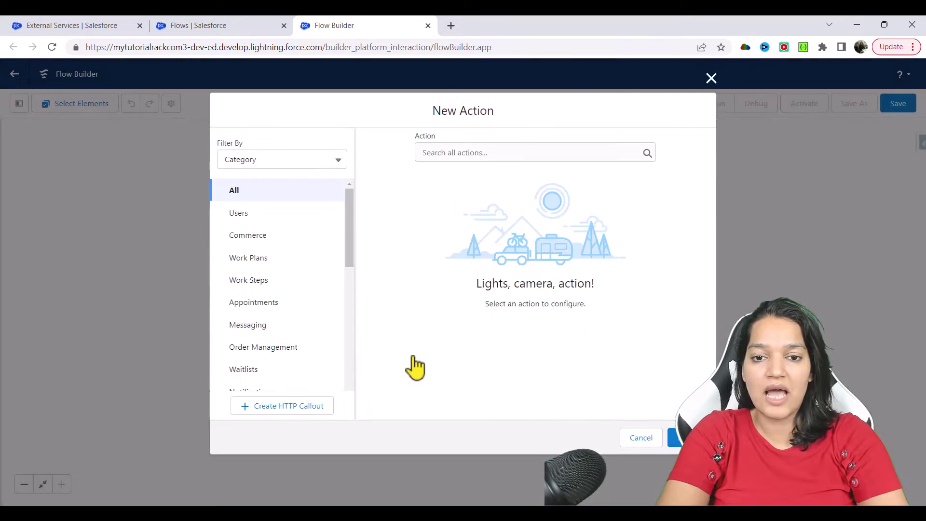
scroll(305, 282, down, 7)
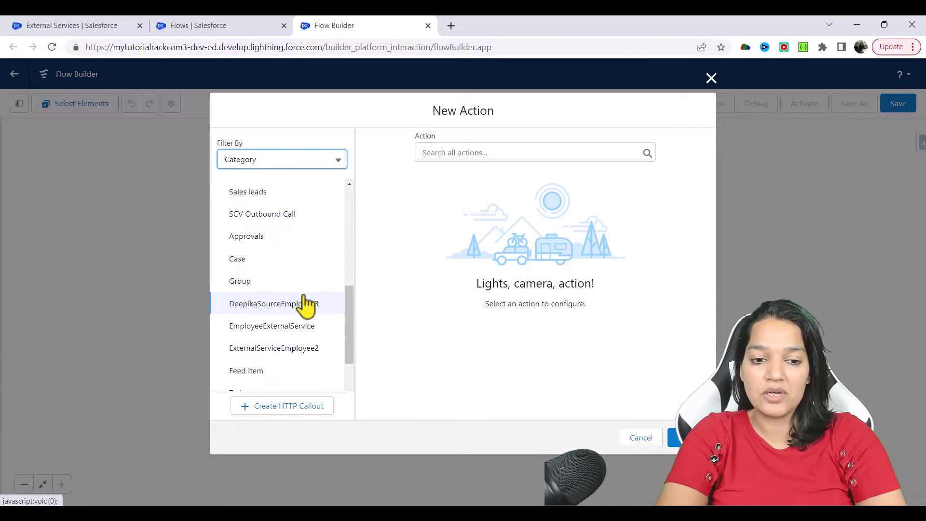
click(89, 27)
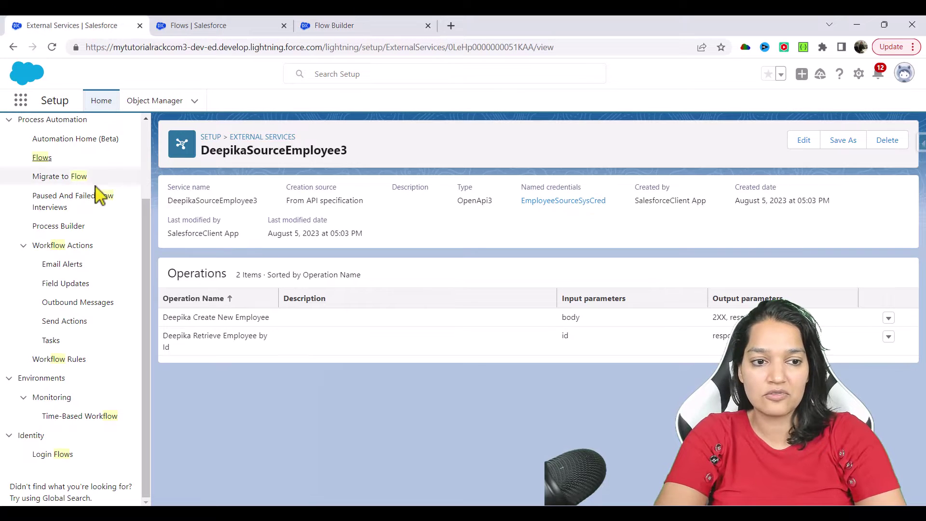
scroll(77, 154, up, 3)
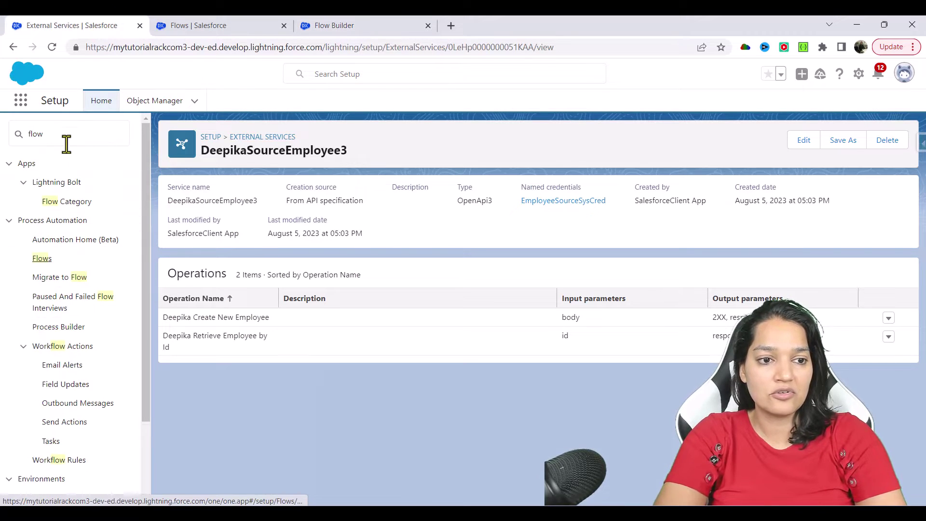
double_click(63, 133)
text(ex)
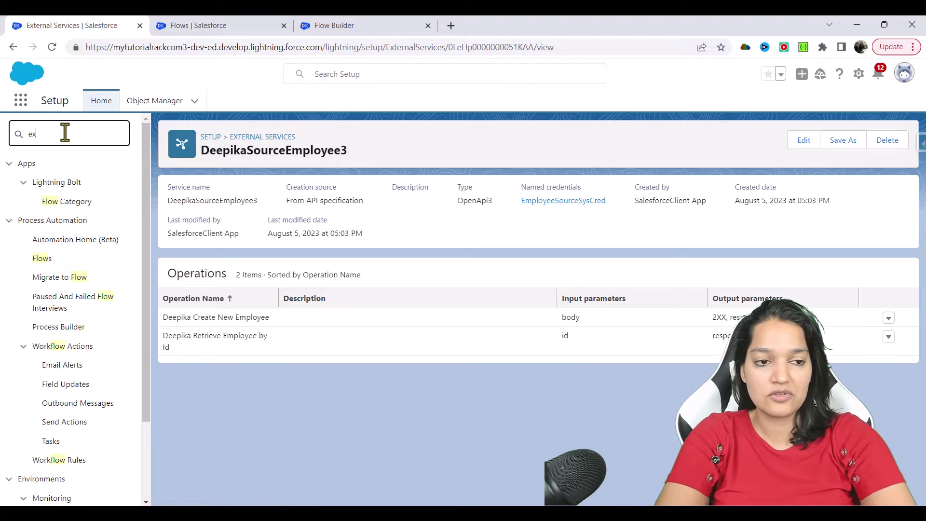
text(tern)
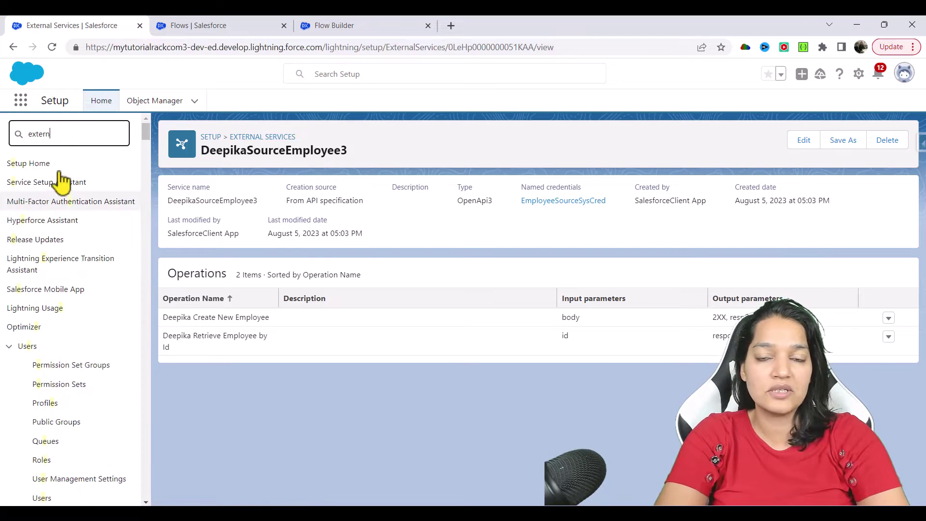
click(62, 270)
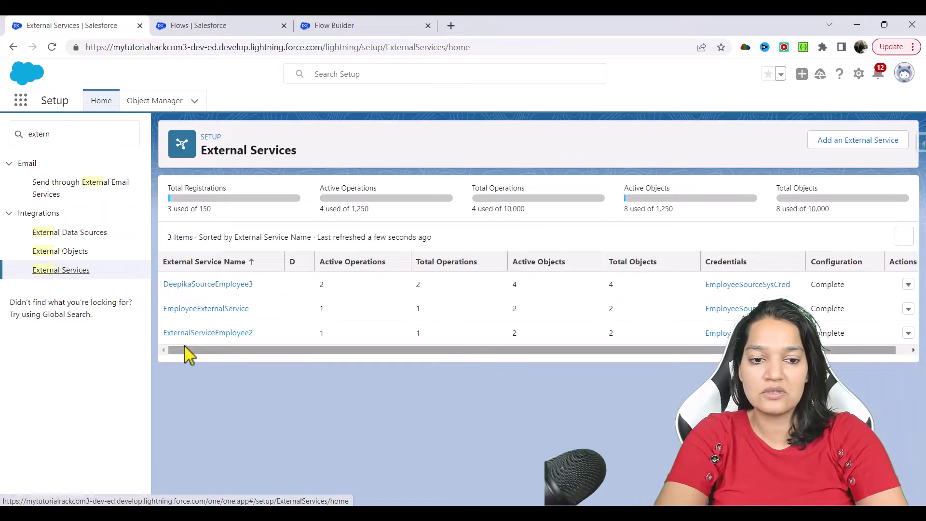
click(348, 27)
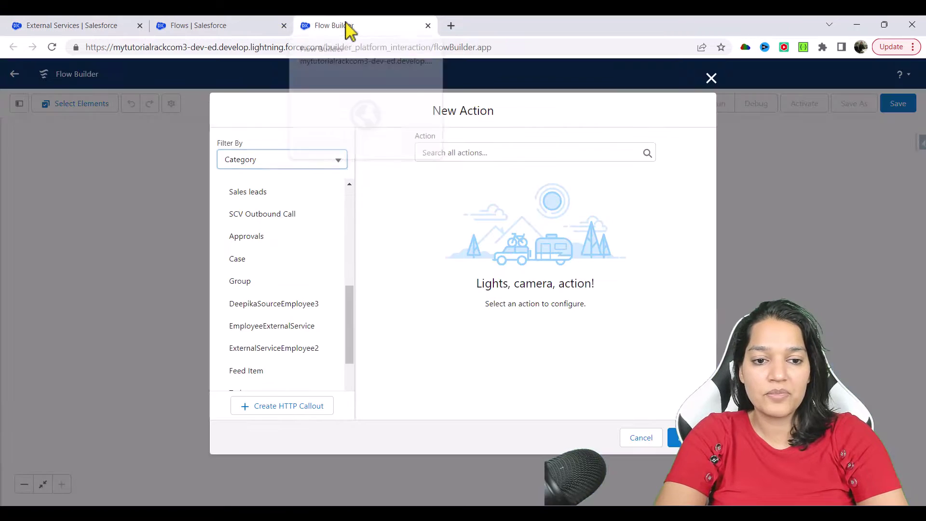
Filter actions to the DeepikaSourceEmployee3 category and list its create and retrieve operations.
click(257, 311)
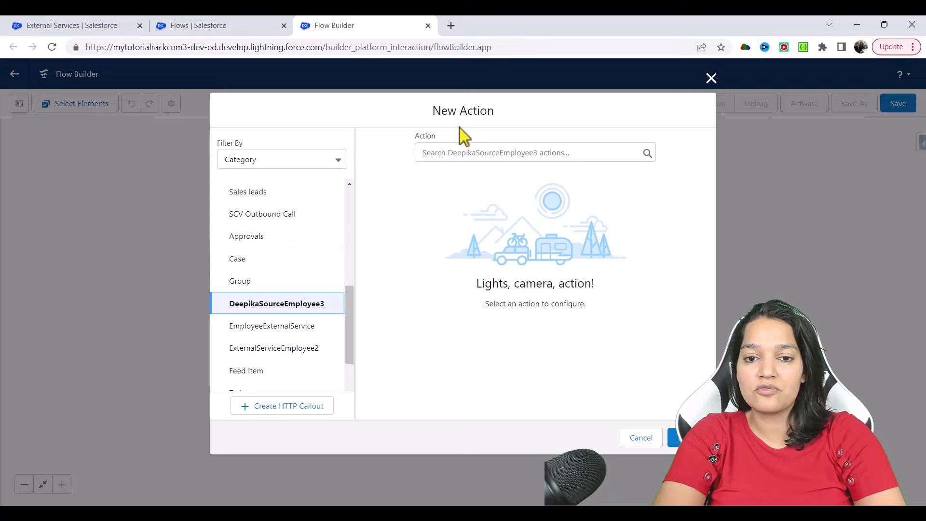
click(440, 153)
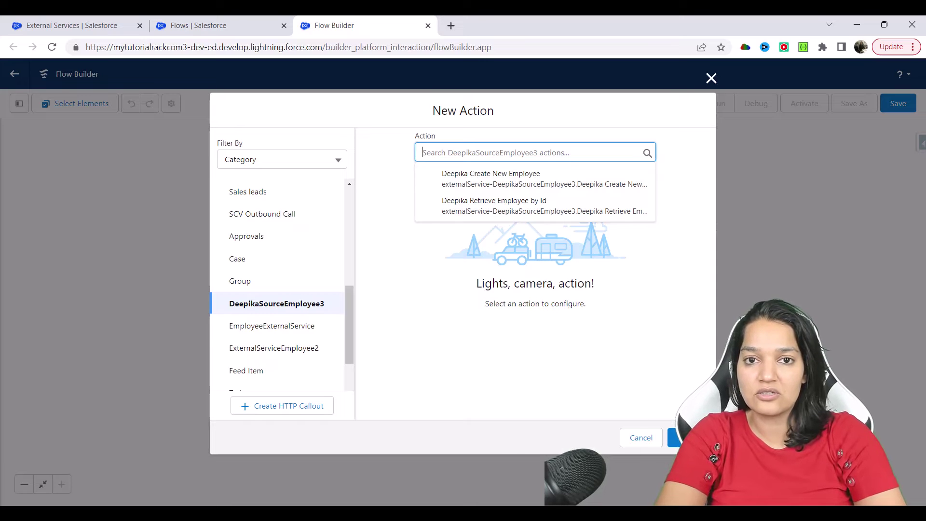
mouse_move(557, 513)
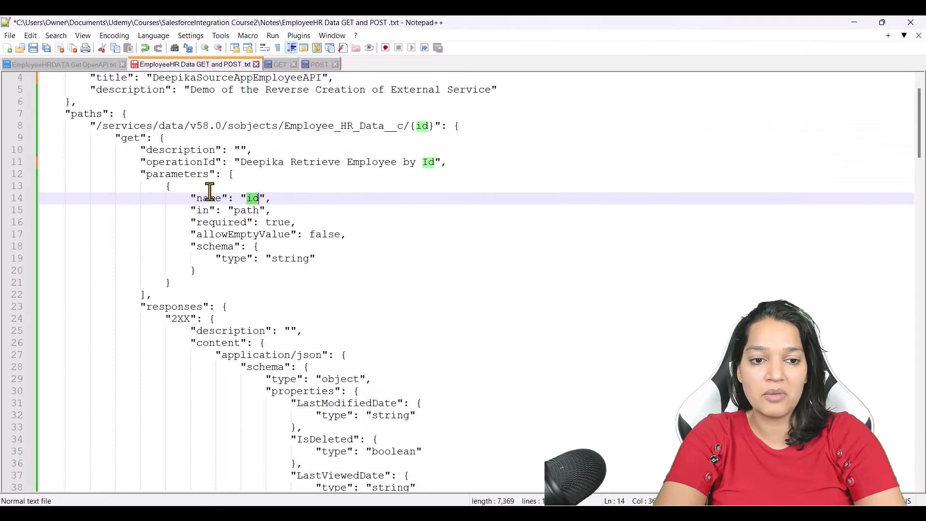
Check the retrieve and create operationId names in the spec, then return to Flow Builder's action list.
drag(240, 161, 435, 163)
scroll(341, 381, down, 15)
scroll(338, 379, down, 16)
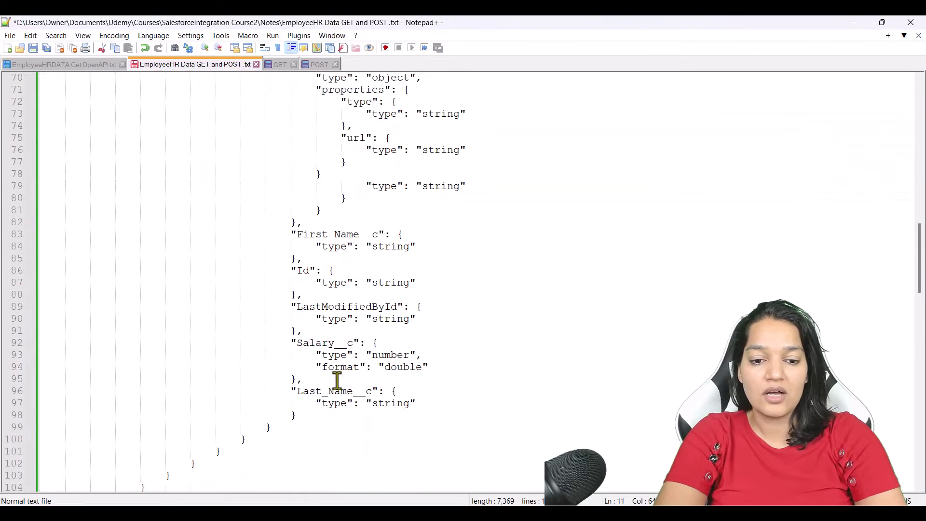
click(243, 198)
shift+click(418, 198)
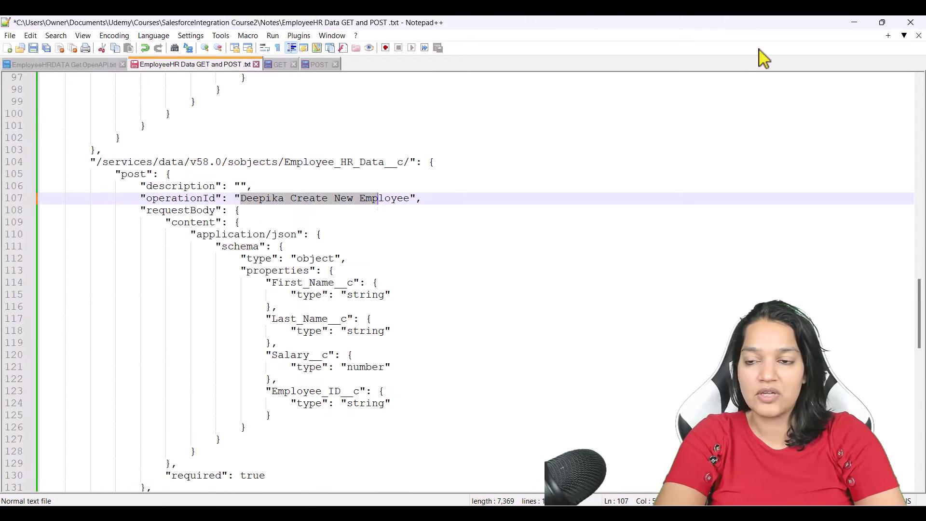
click(854, 22)
click(451, 152)
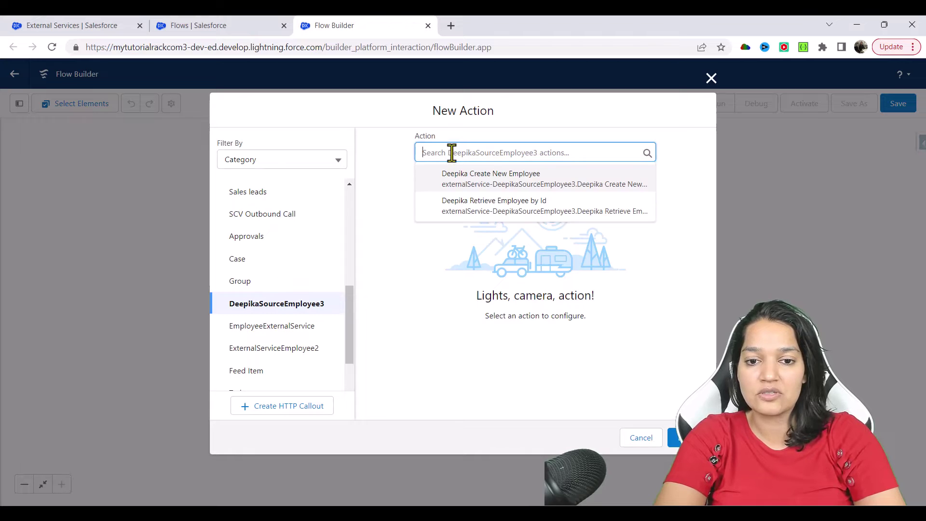
Add Deepika Retrieve Employee by Id as 'Store Employee Information', passing {!Enter_Employee_Record_Id} as id.
click(467, 212)
click(379, 228)
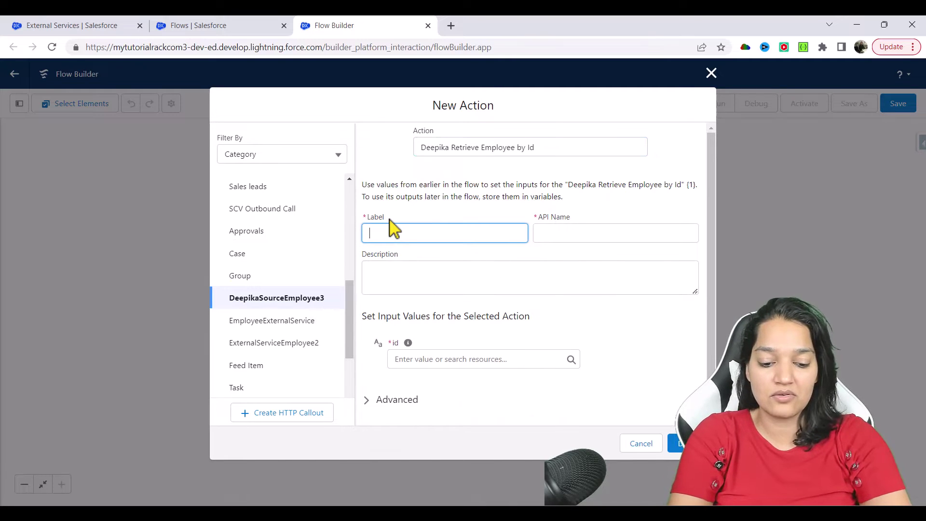
text(Store Em)
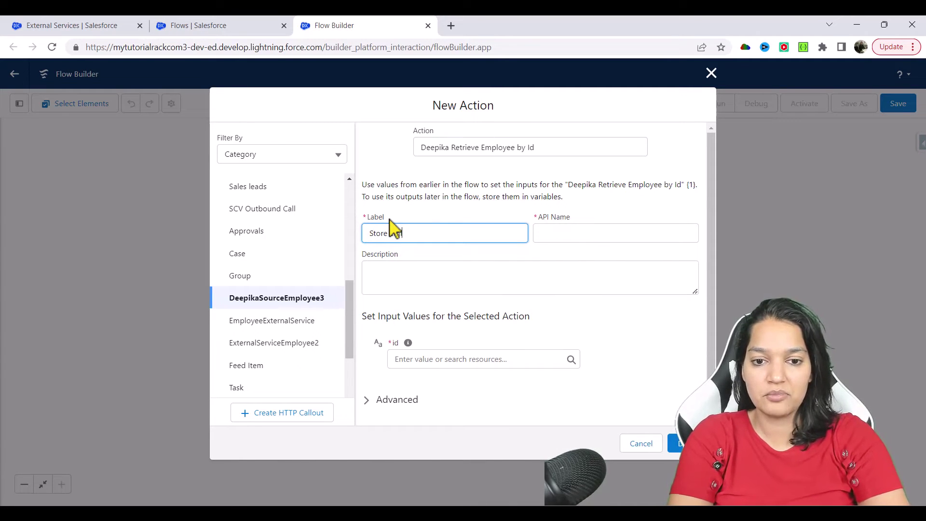
text(ployee Info)
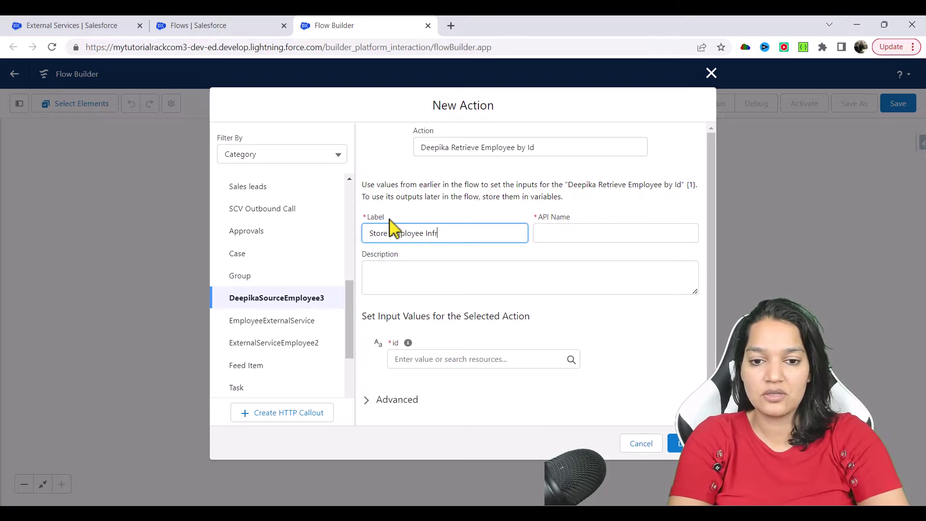
text(rmation)
key(Tab)
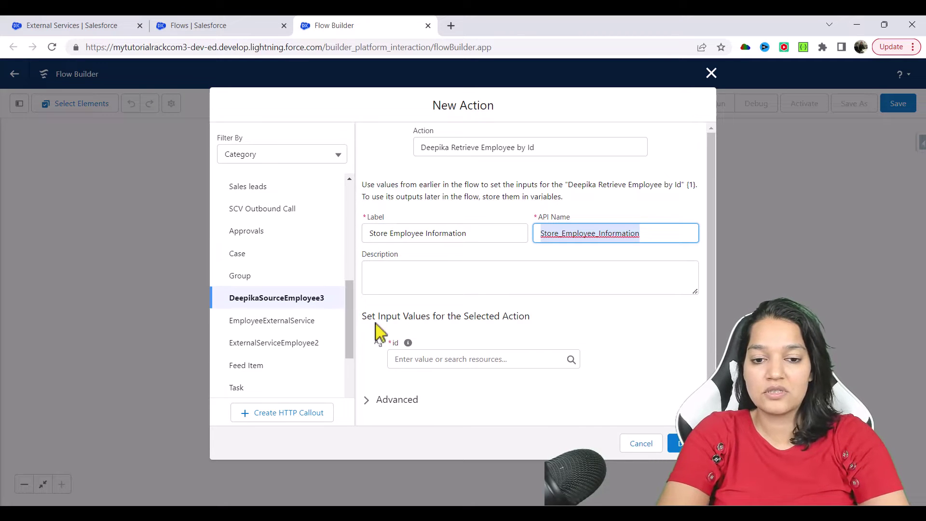
drag(525, 316, 373, 318)
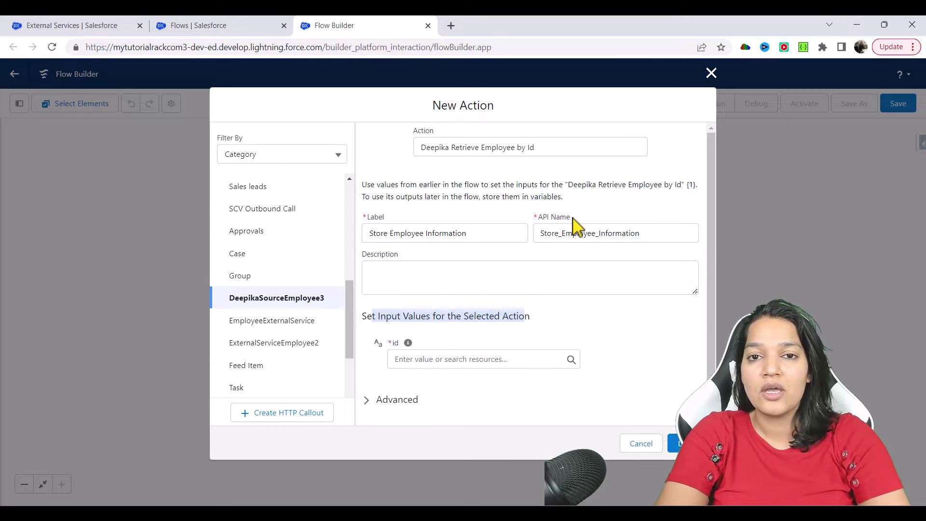
click(391, 344)
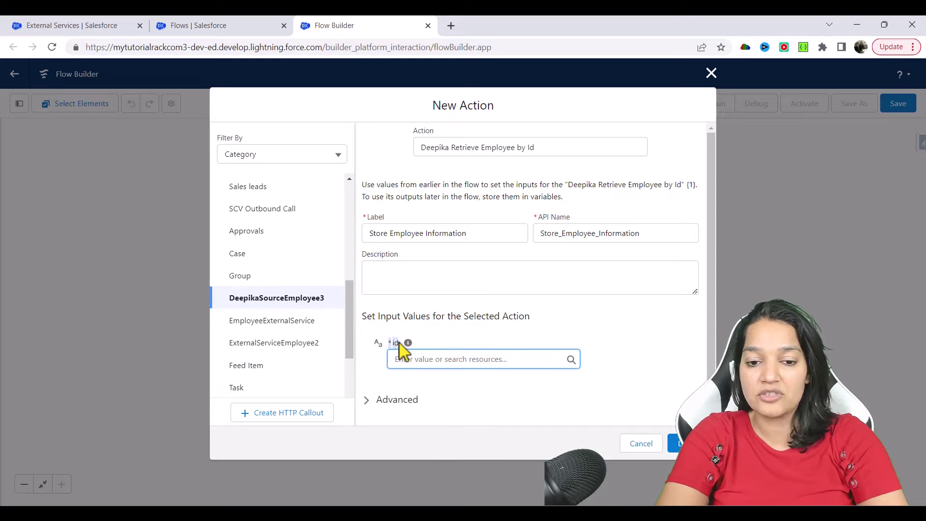
click(429, 365)
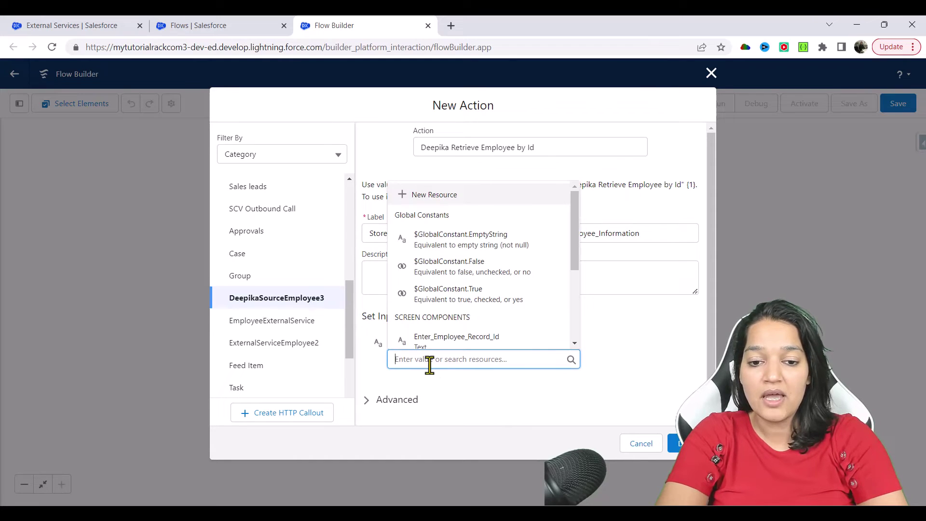
click(427, 340)
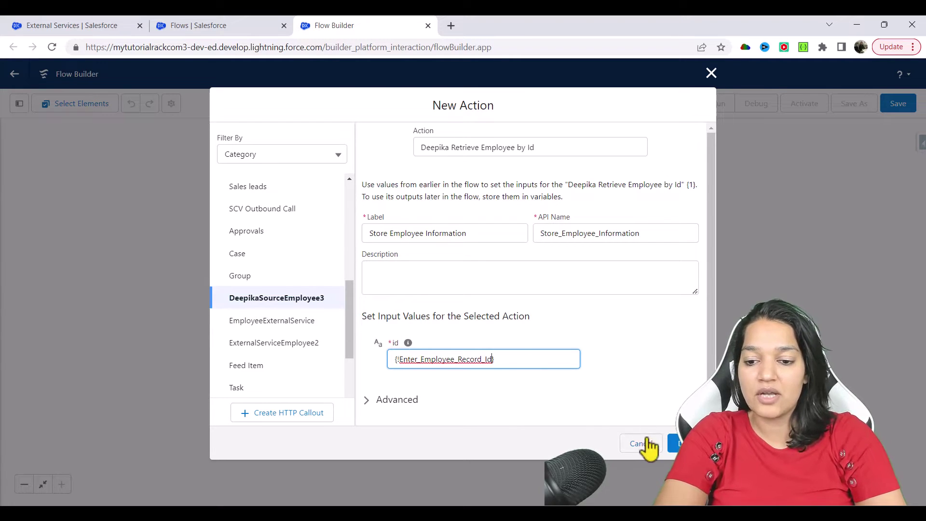
click(675, 443)
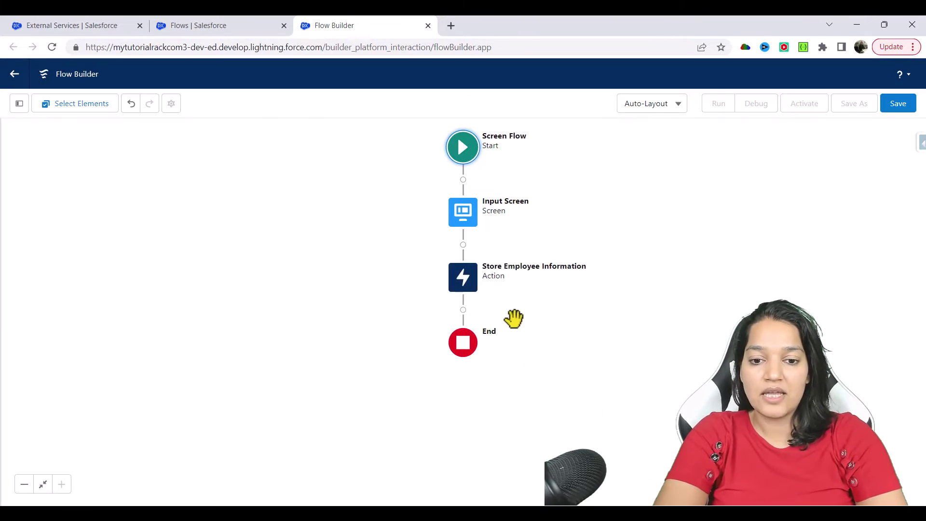
Add a screen labelled Display Employee Information after the Store Employee Information action.
click(462, 311)
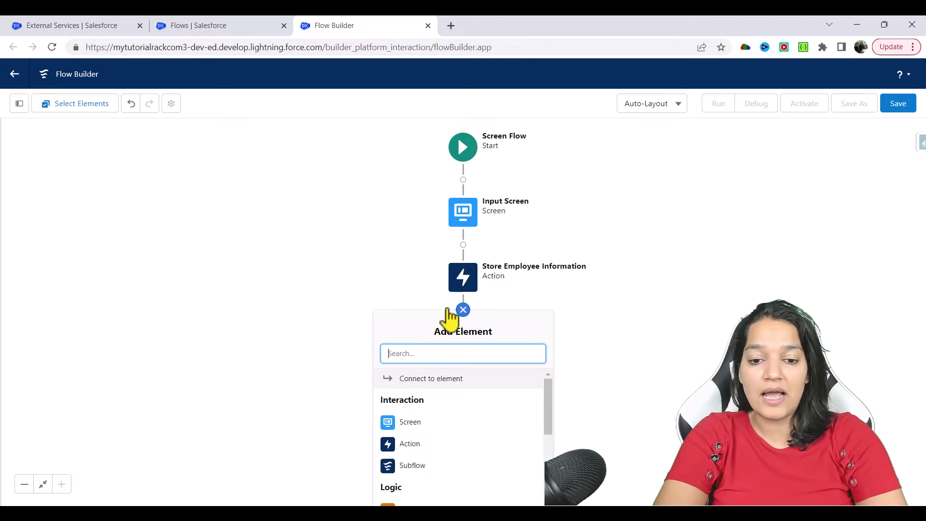
click(414, 423)
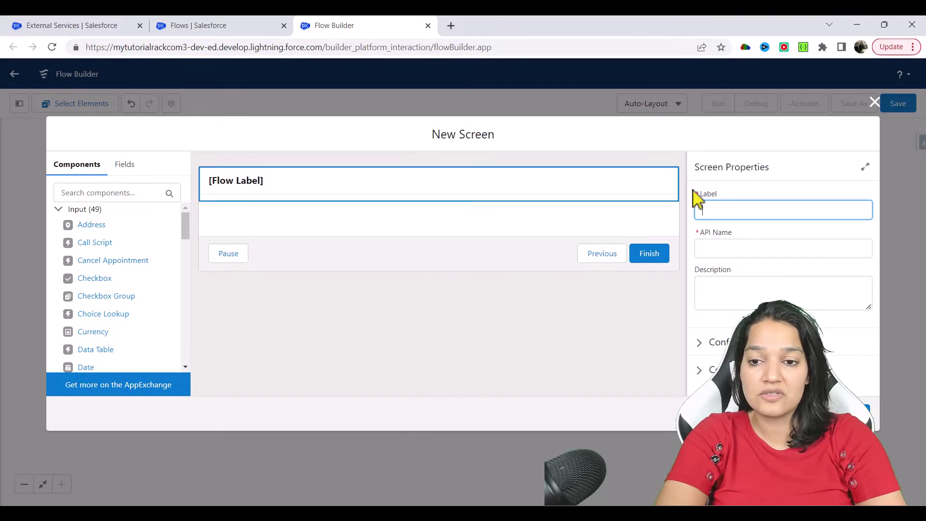
text(Display Employee Information)
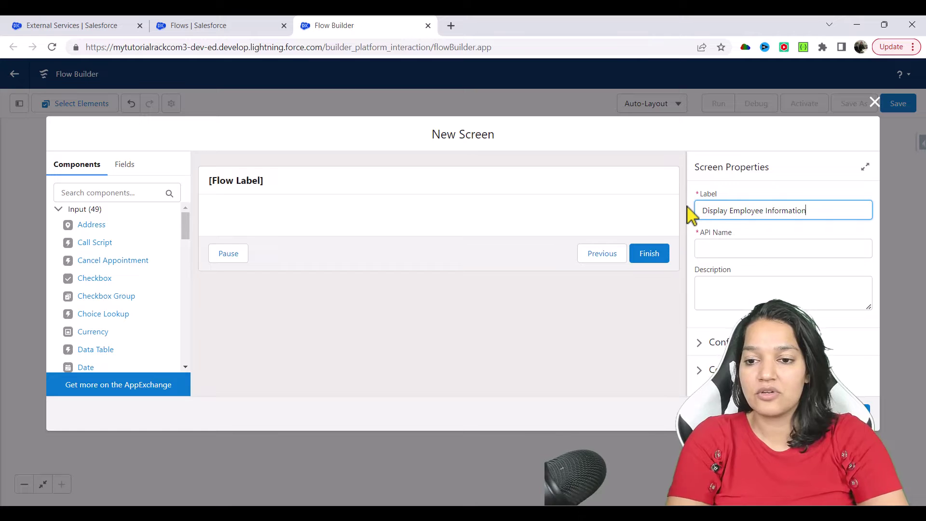
key(Tab)
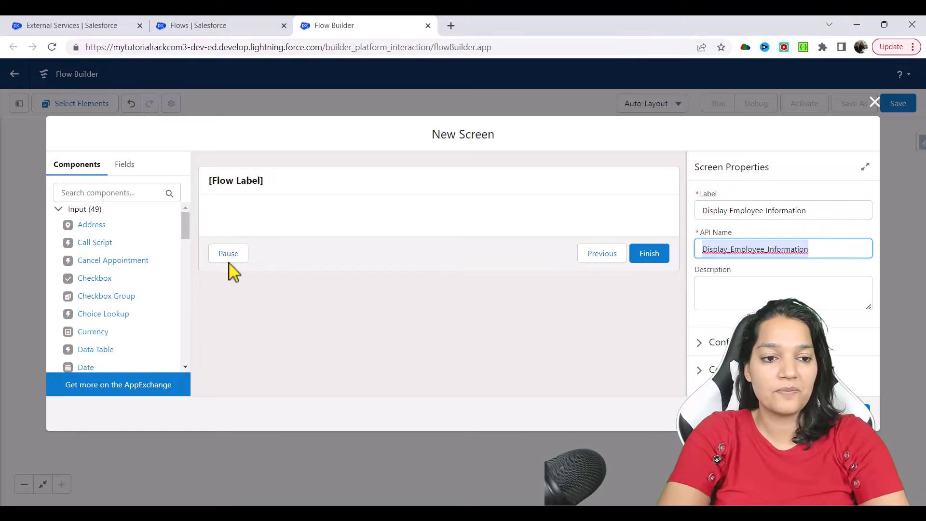
click(104, 192)
Place a Display Text component on the screen with API name EmployeeFirstName.
text(tex)
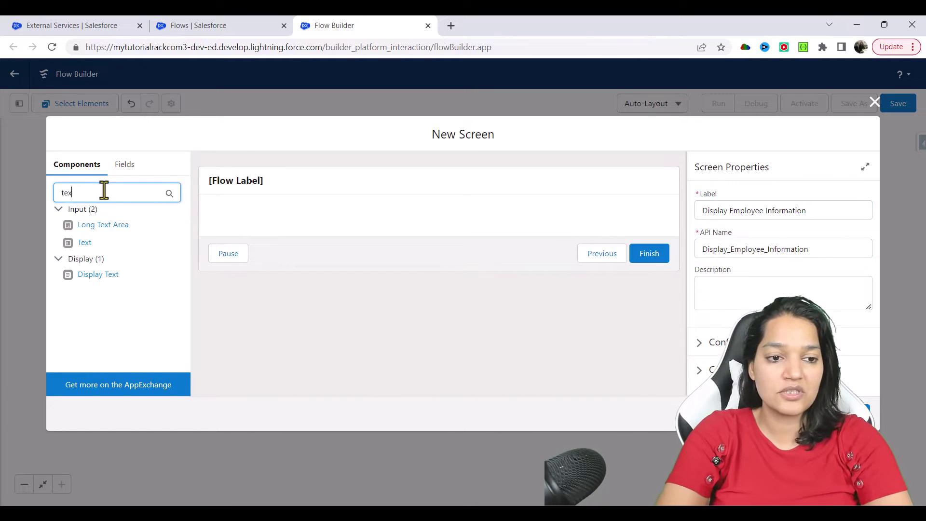
drag(95, 276, 289, 234)
click(723, 211)
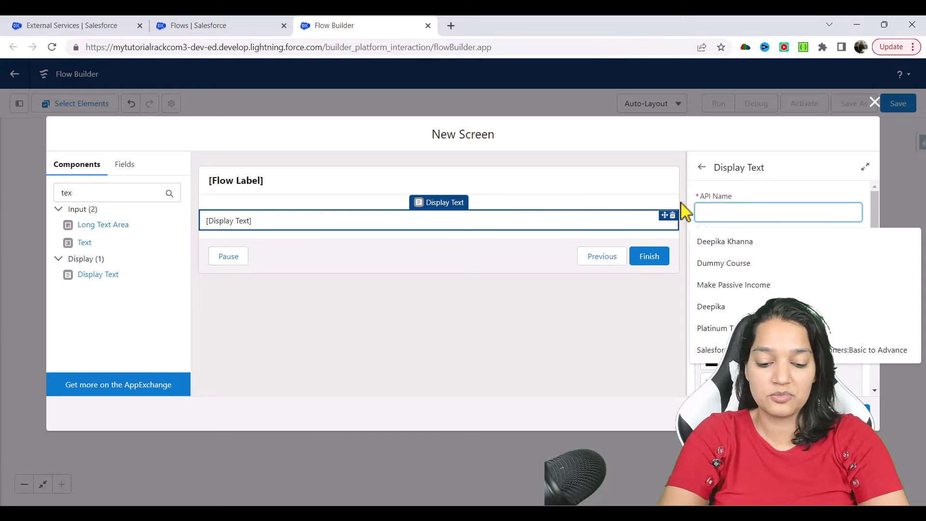
text(Employ)
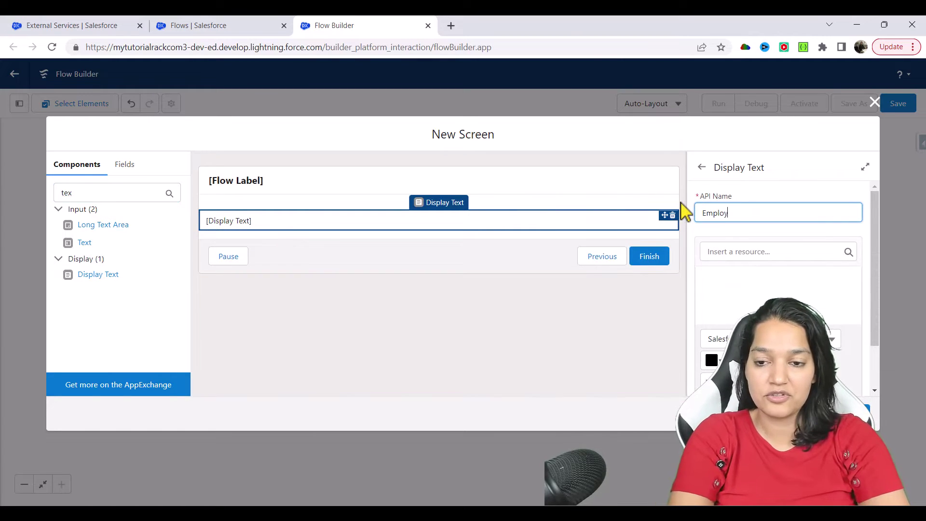
text(eeFirstName)
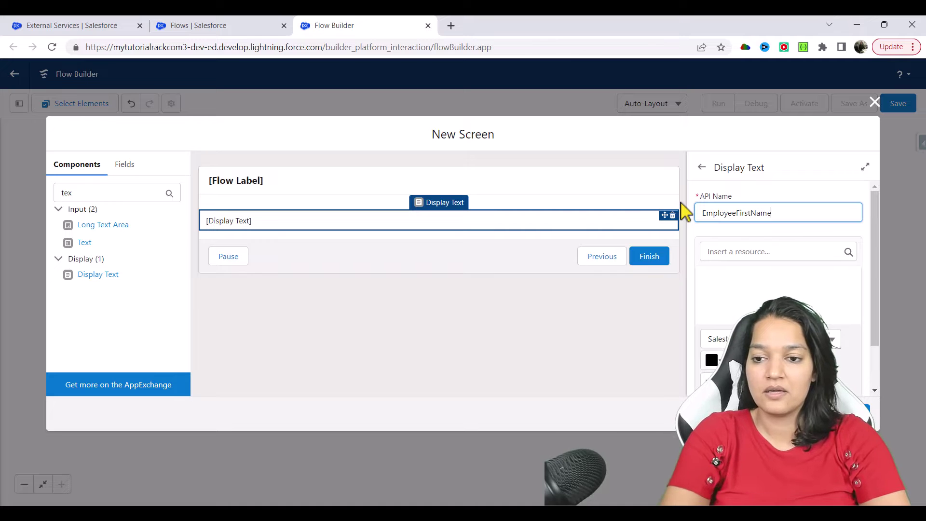
click(427, 221)
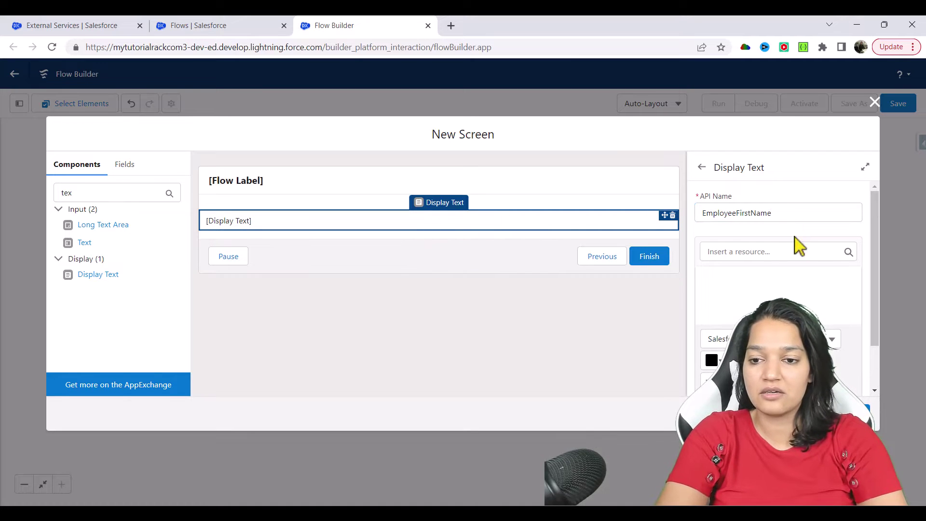
Insert the first-name field from Store_Employee_Information's 2XX response into the display text.
click(734, 253)
click(731, 276)
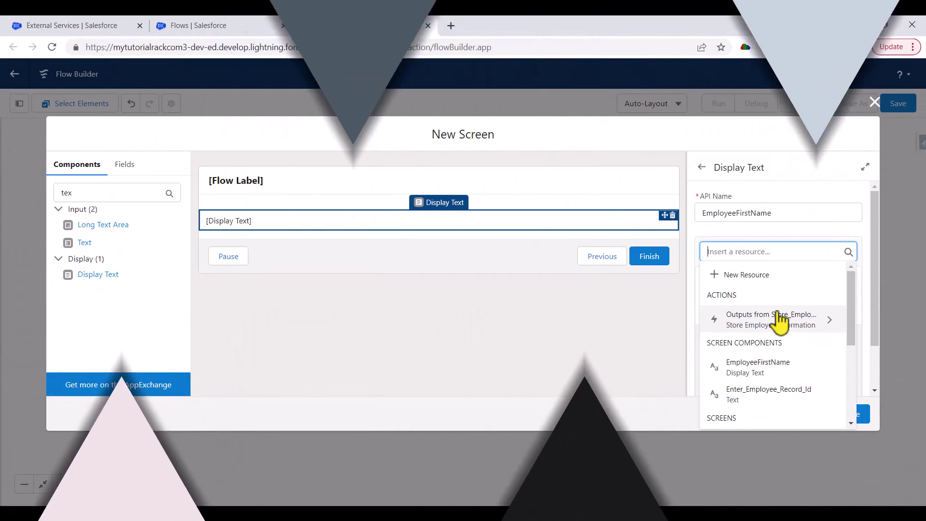
click(831, 323)
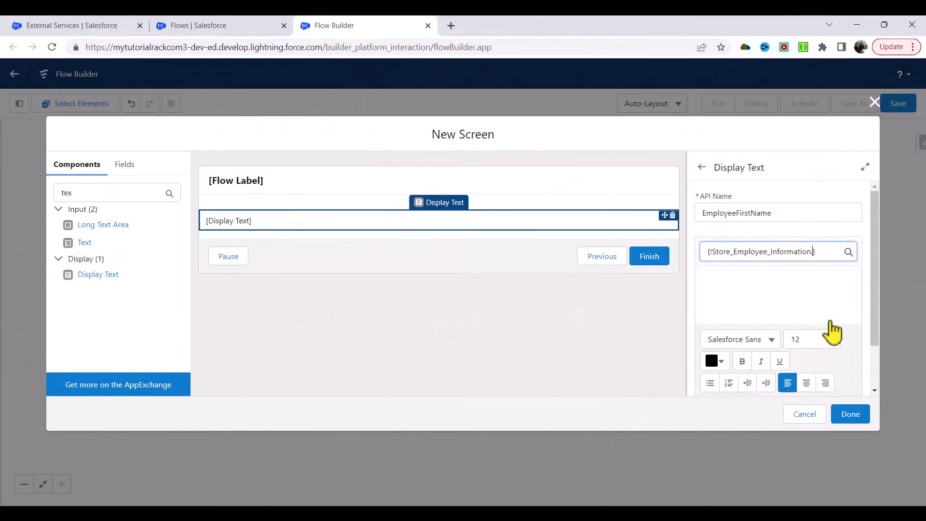
click(843, 280)
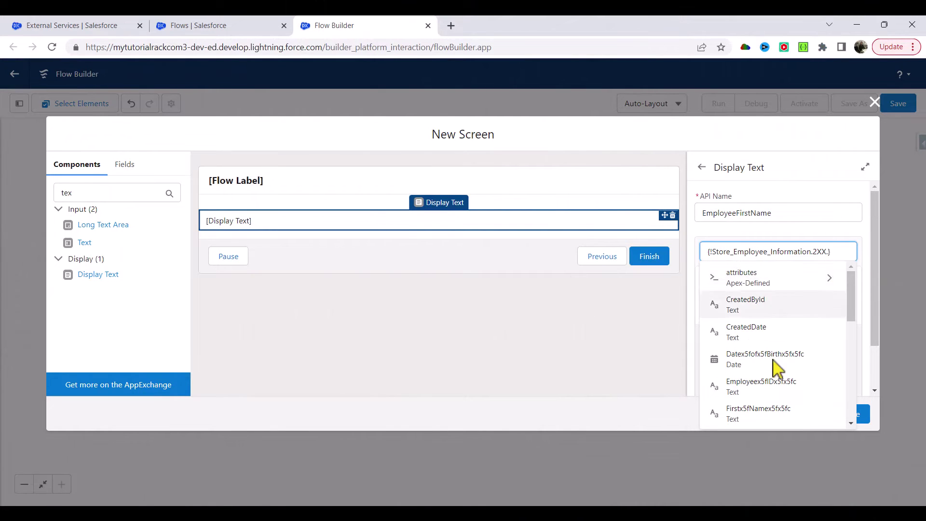
scroll(777, 381, down, 1)
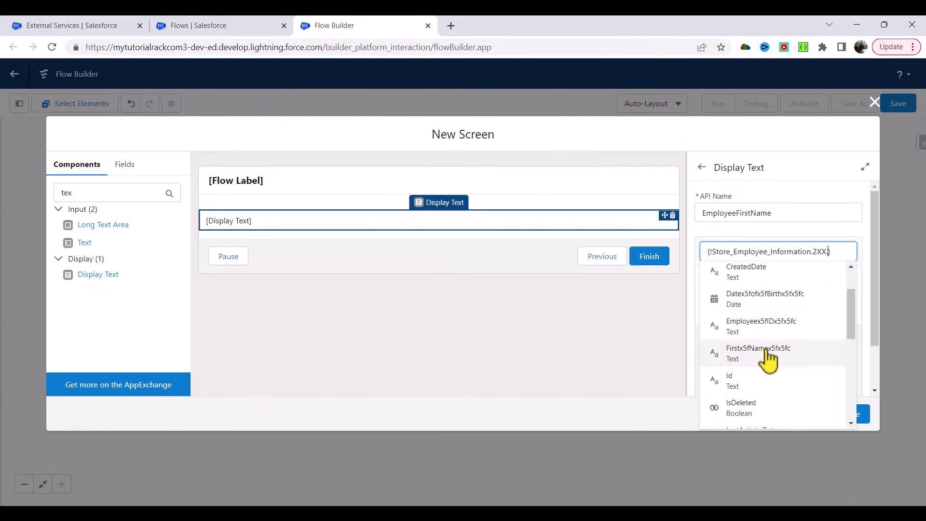
click(819, 349)
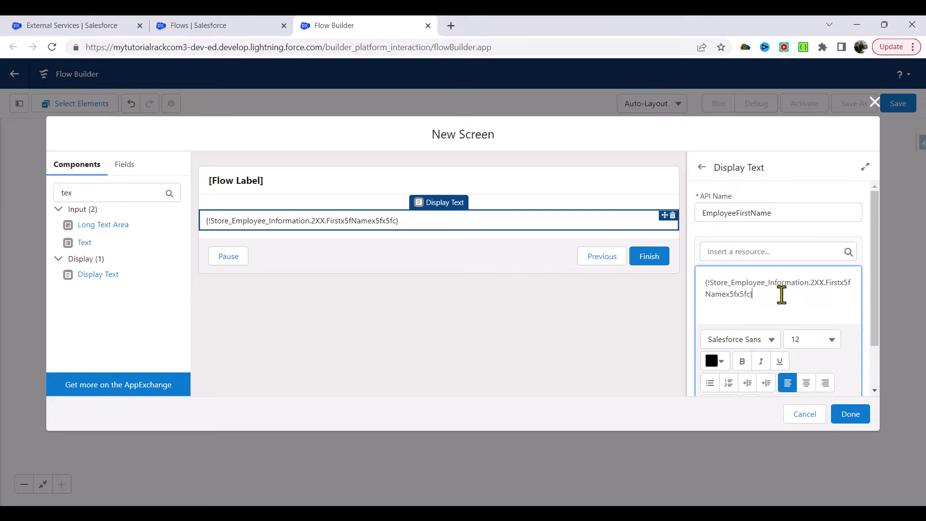
Prefix the value with bold 'Employee First Name:' and add a second Display Text below.
click(705, 283)
text(Employee )
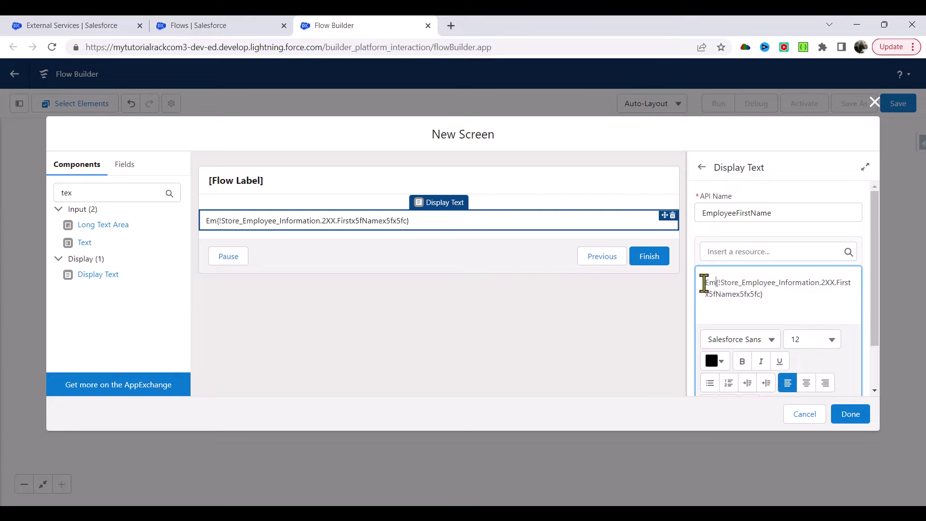
text(First Na,)
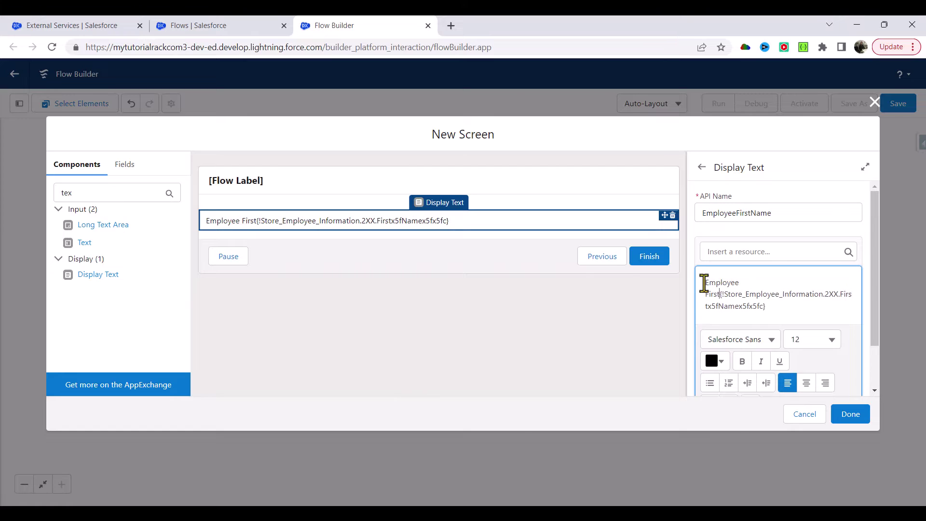
key(BackSpace)
text(me:)
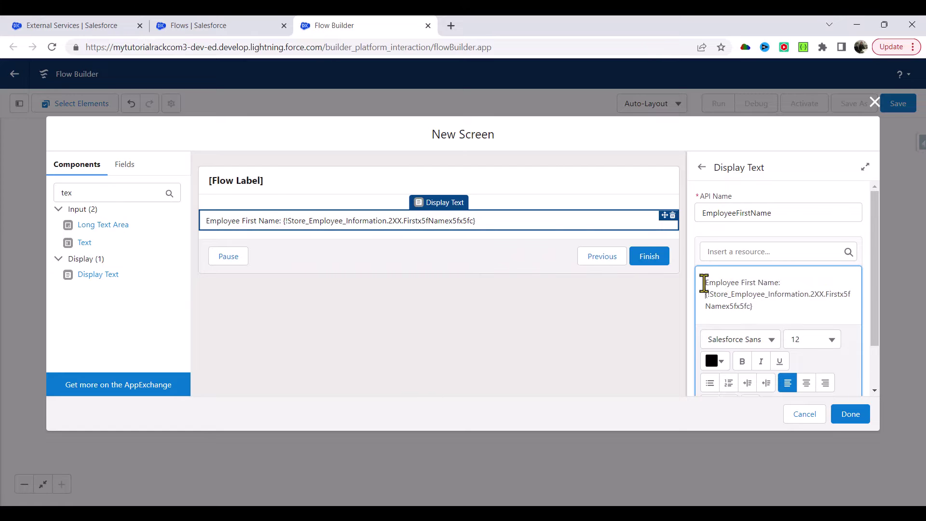
drag(787, 284, 705, 285)
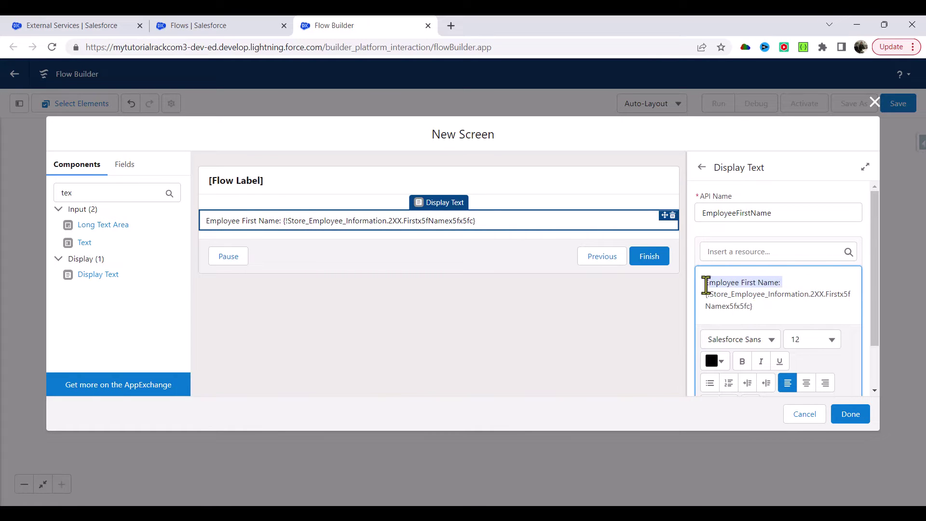
click(743, 362)
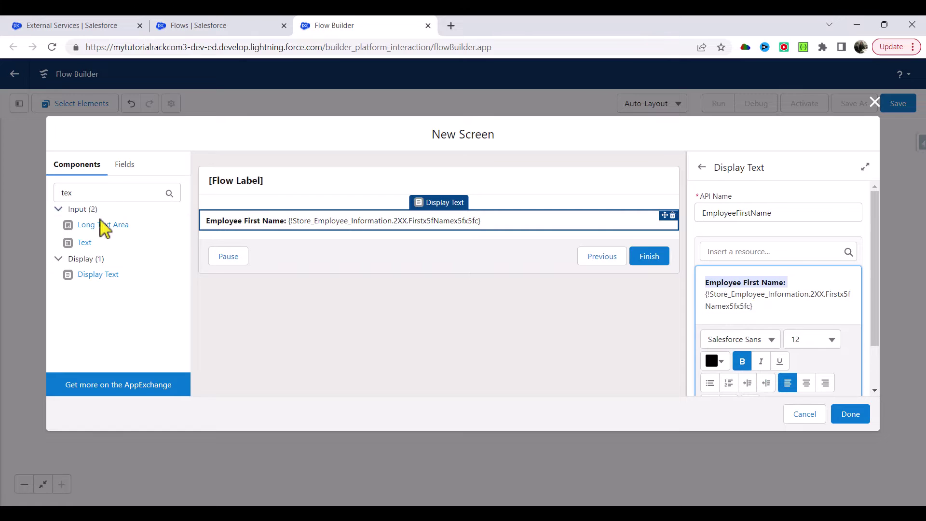
drag(87, 288, 268, 243)
Name the display text EmployeeLastName and insert the Store_Employee_Information 2XX Lastx5fNamex5fx5fc output.
click(748, 214)
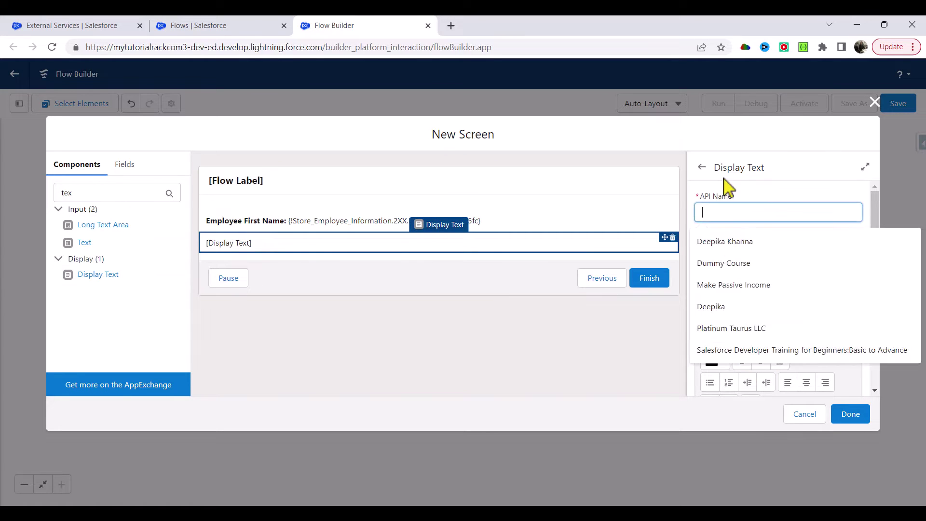
text(EmployeeLastName)
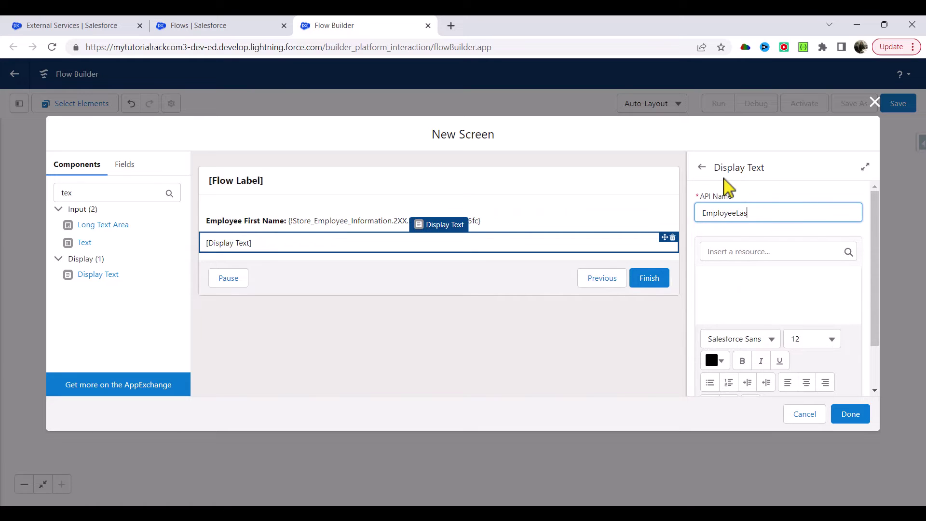
click(748, 255)
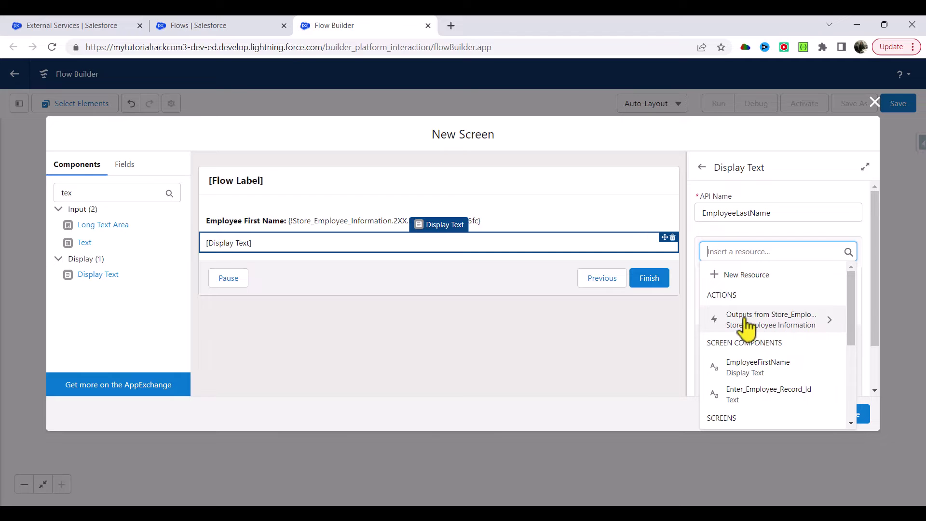
click(835, 332)
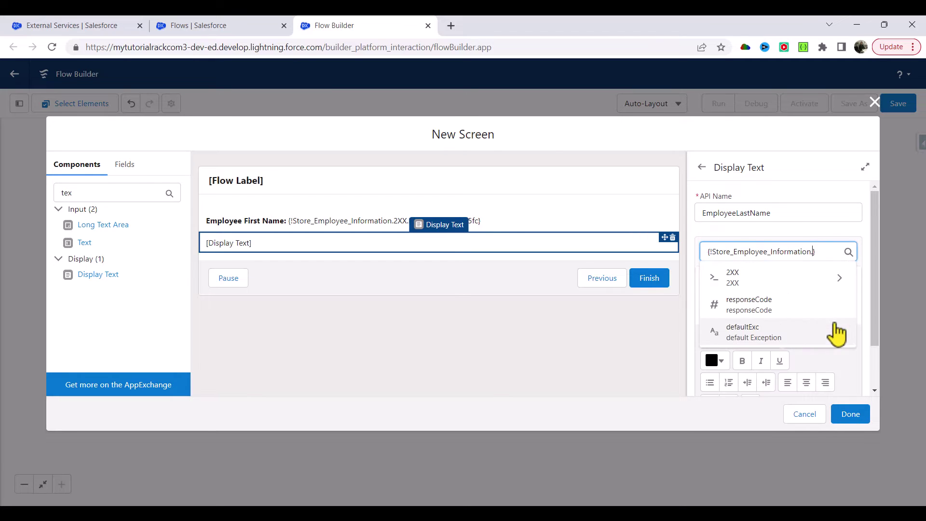
click(840, 283)
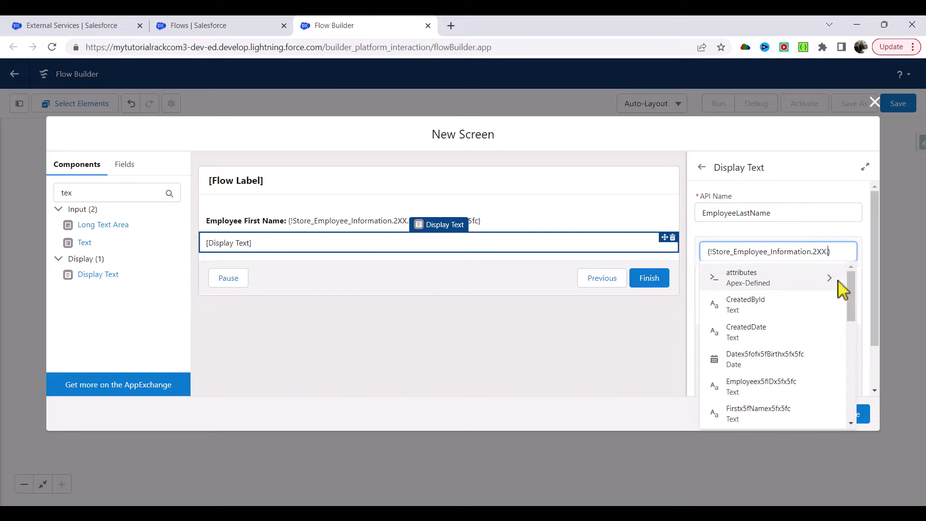
scroll(784, 319, down, 1)
scroll(767, 337, down, 3)
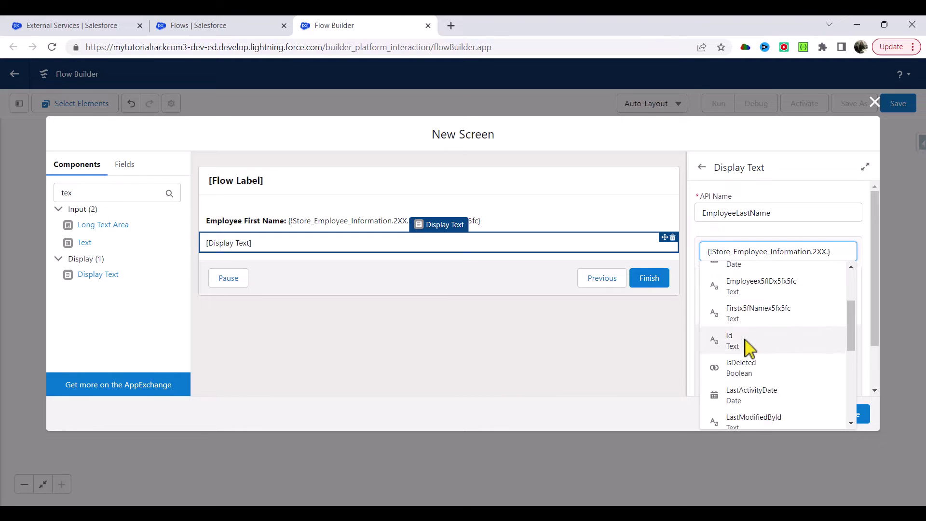
scroll(754, 322, down, 2)
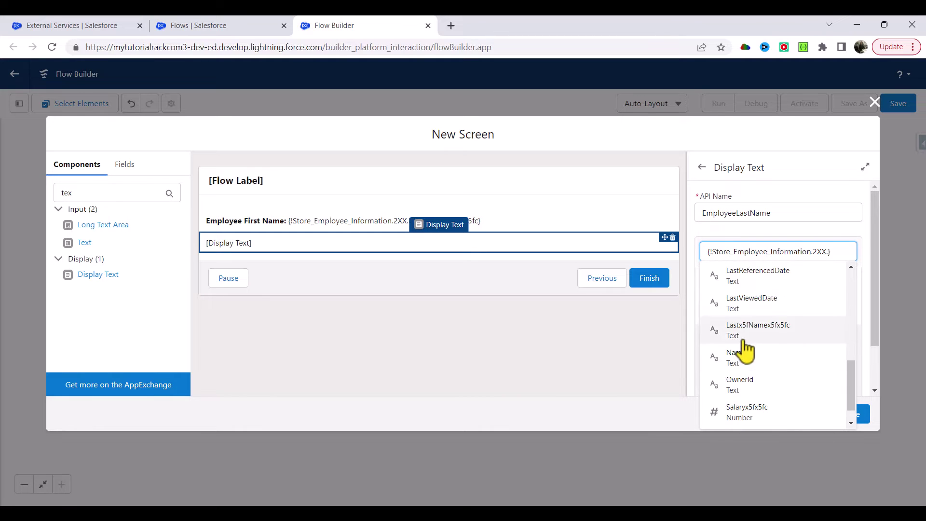
scroll(746, 349, down, 1)
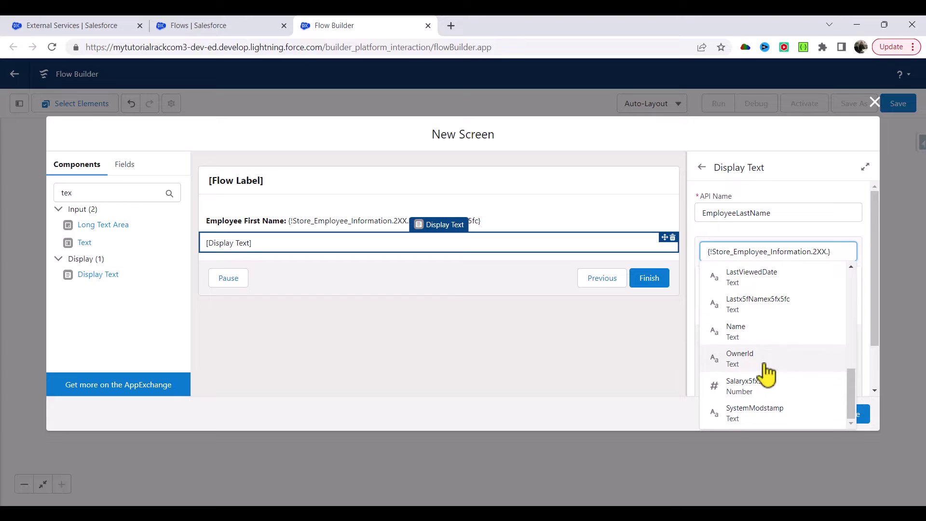
click(757, 309)
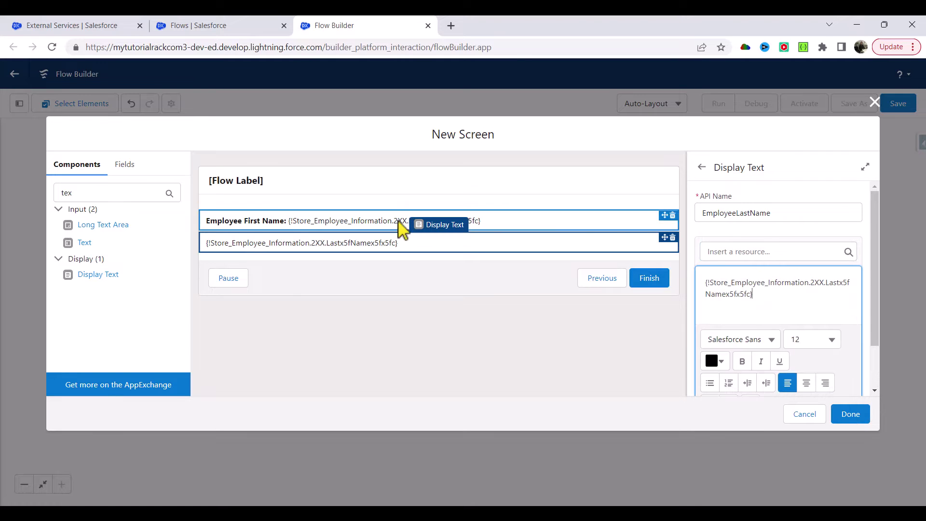
Add a bold 'Employee Last Name' label before the output and drag another Display Text below.
text(Employee La)
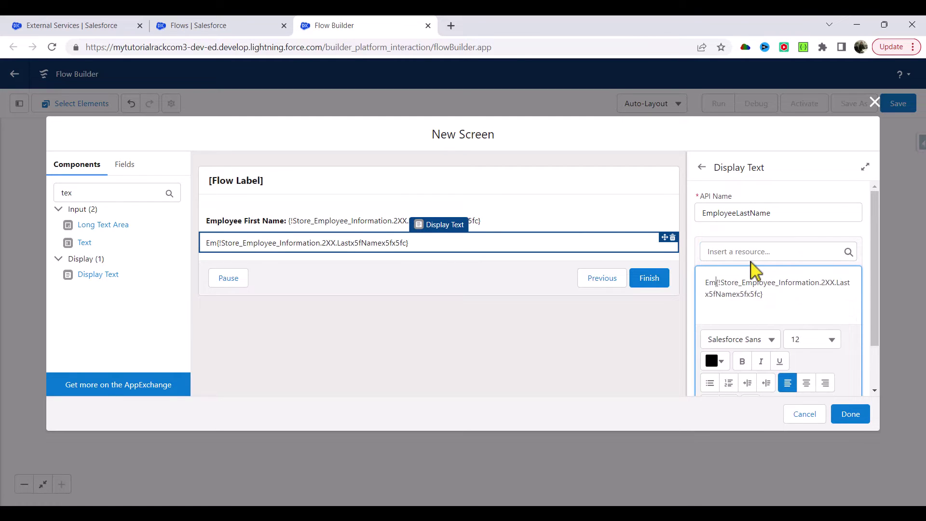
text(st Name)
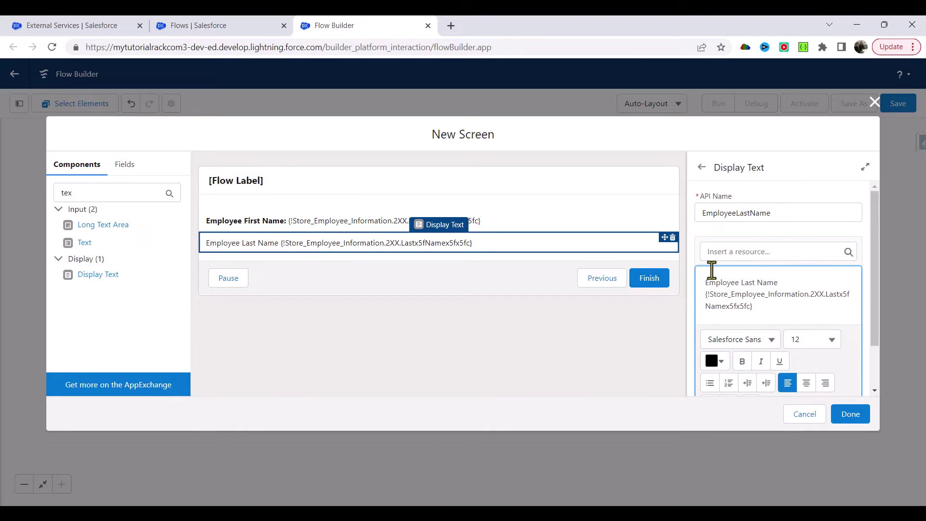
drag(791, 282, 697, 285)
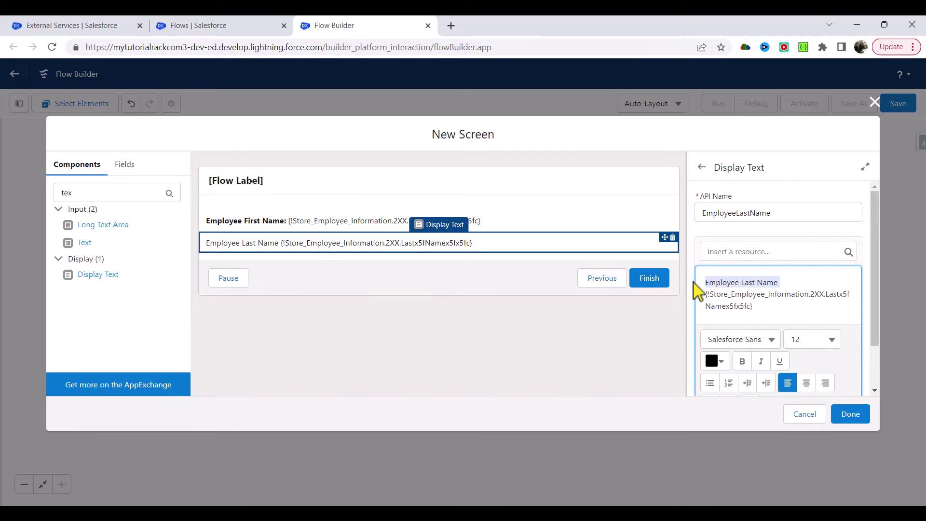
click(742, 361)
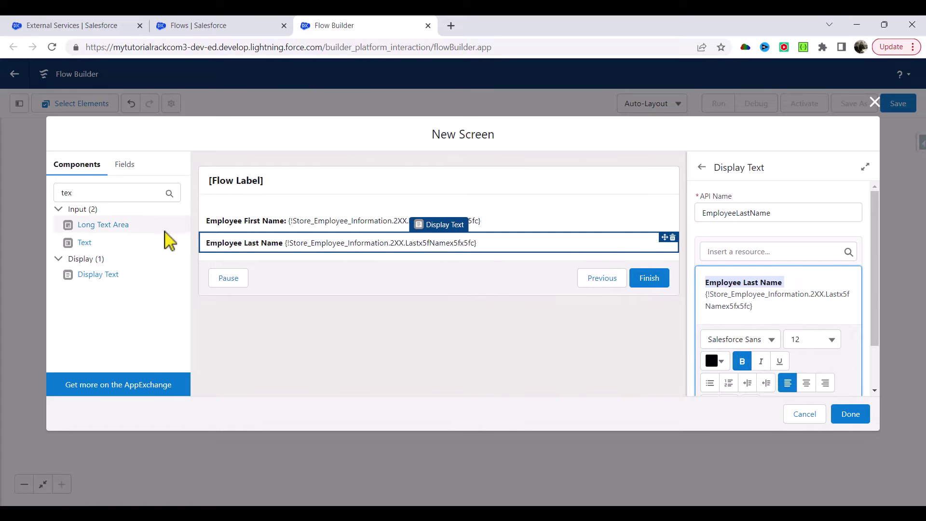
drag(138, 278, 312, 264)
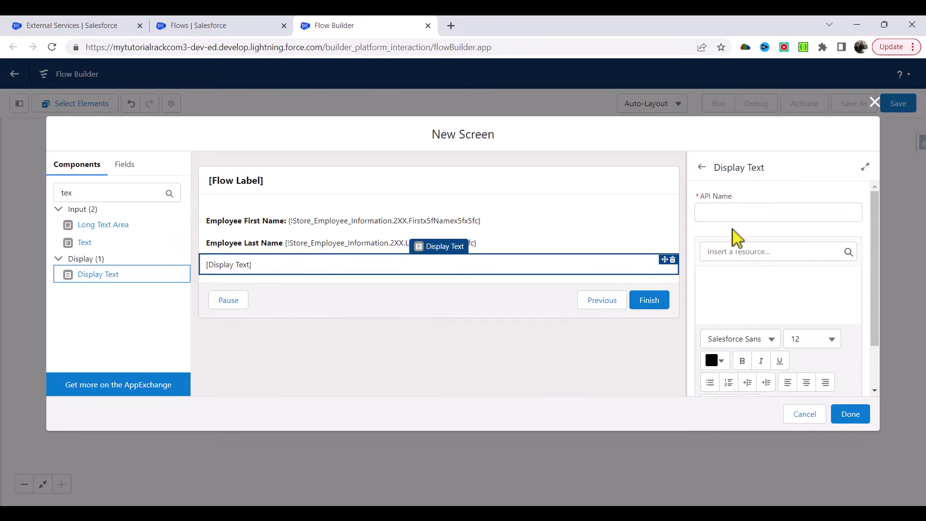
Name the new display text EmployeeSalary and insert the Store_Employee_Information 2XX Salary output.
click(722, 210)
text(Employee)
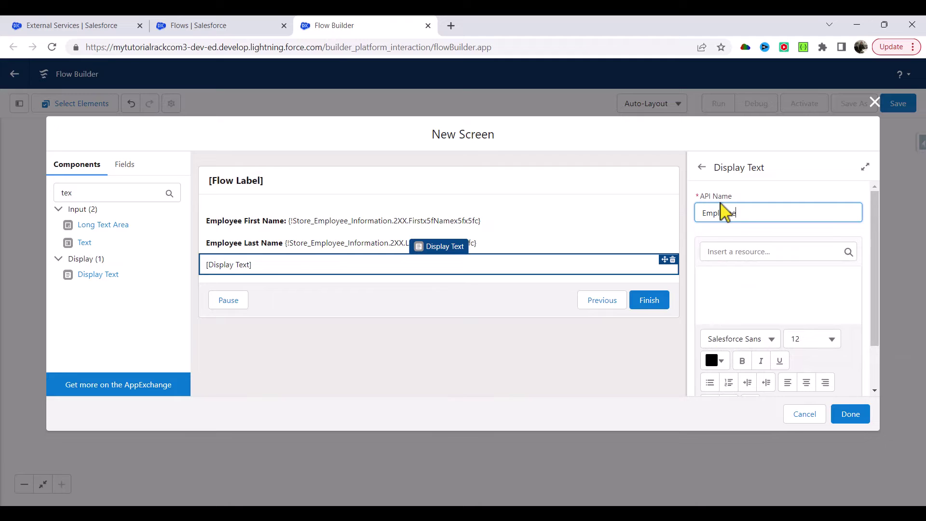
text(Salary)
click(722, 251)
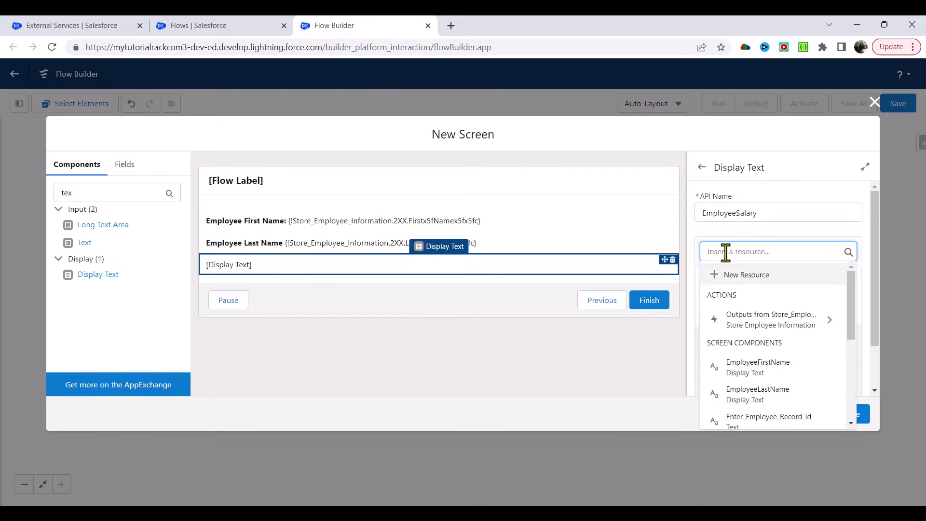
click(825, 329)
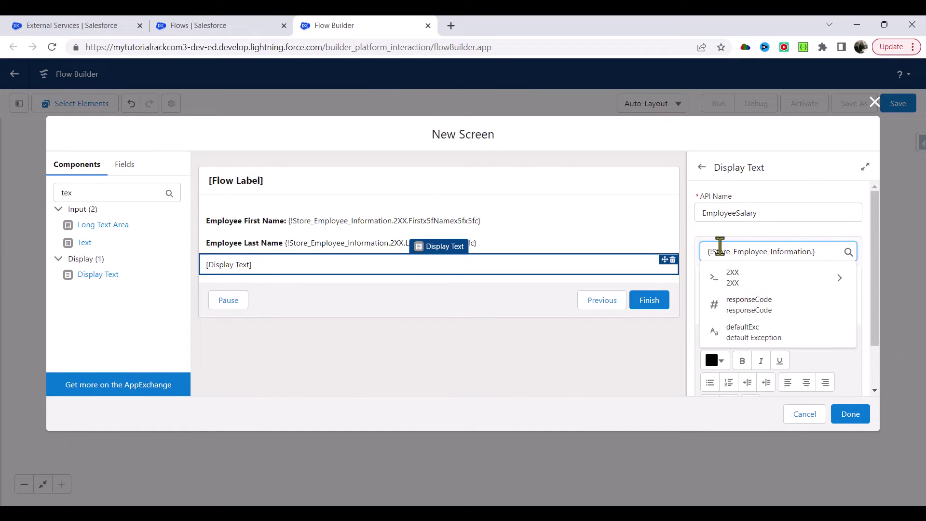
click(842, 280)
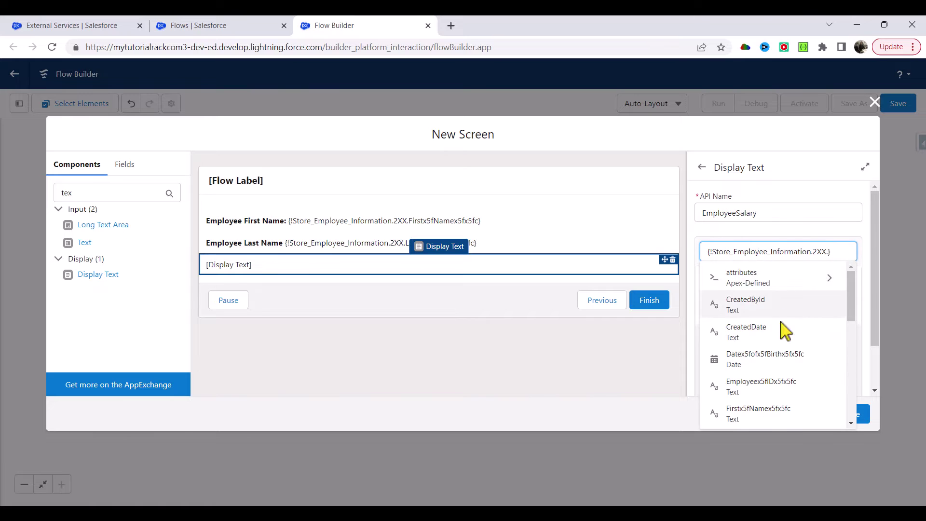
scroll(773, 369, down, 3)
scroll(773, 369, down, 5)
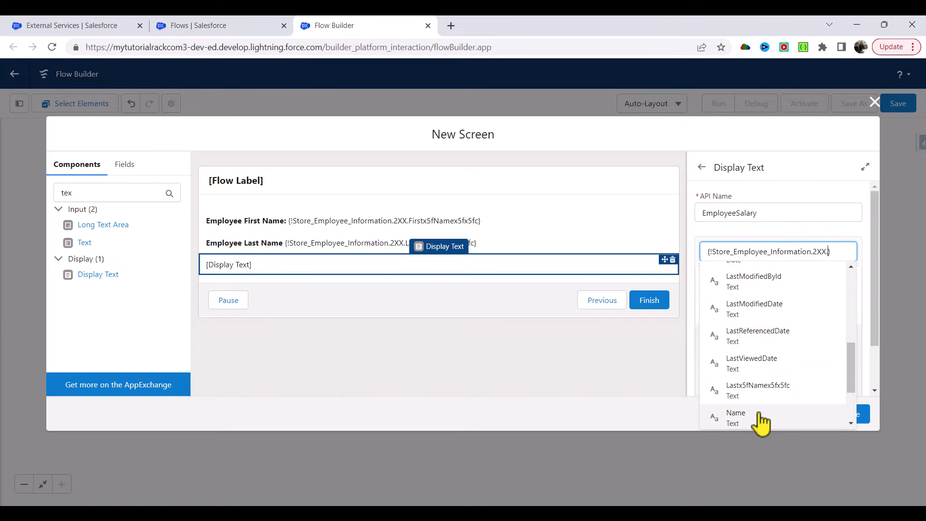
click(755, 386)
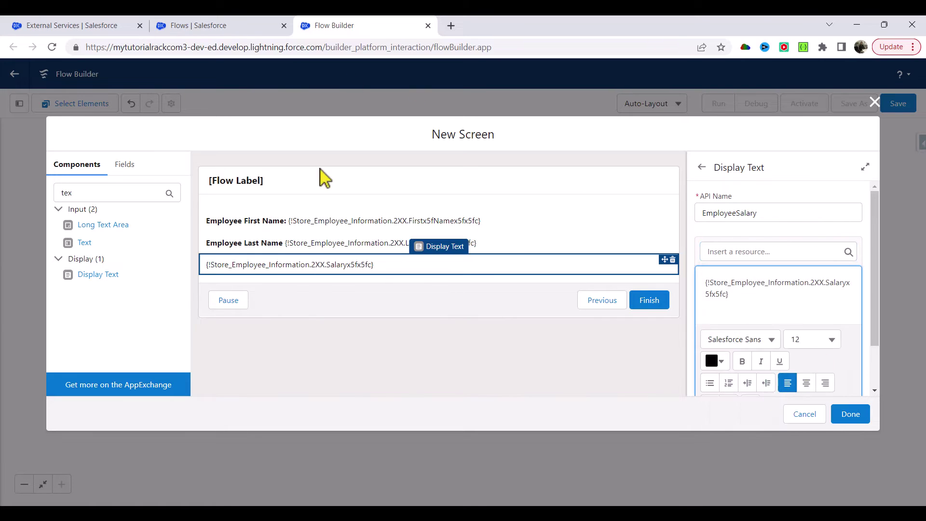
Add a bold 'Employee Salary' label before the salary output.
text(Employee Sa)
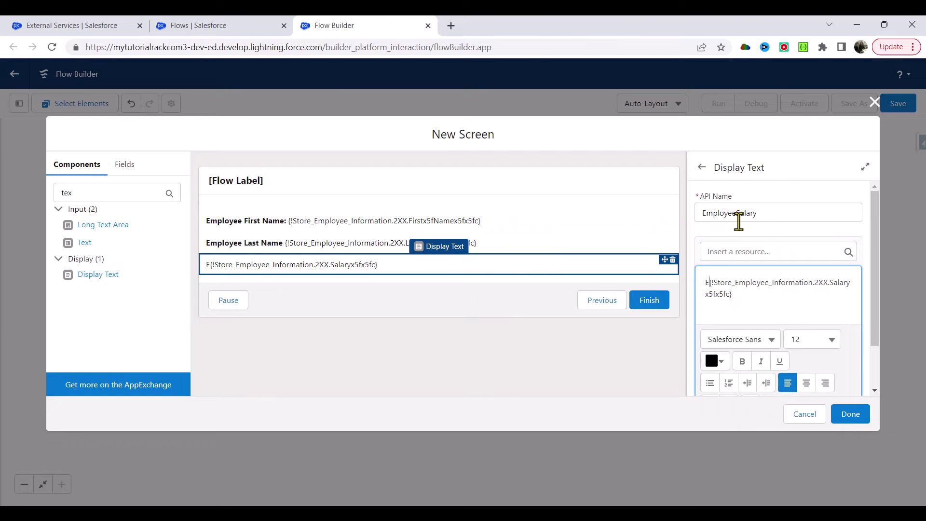
text(lary)
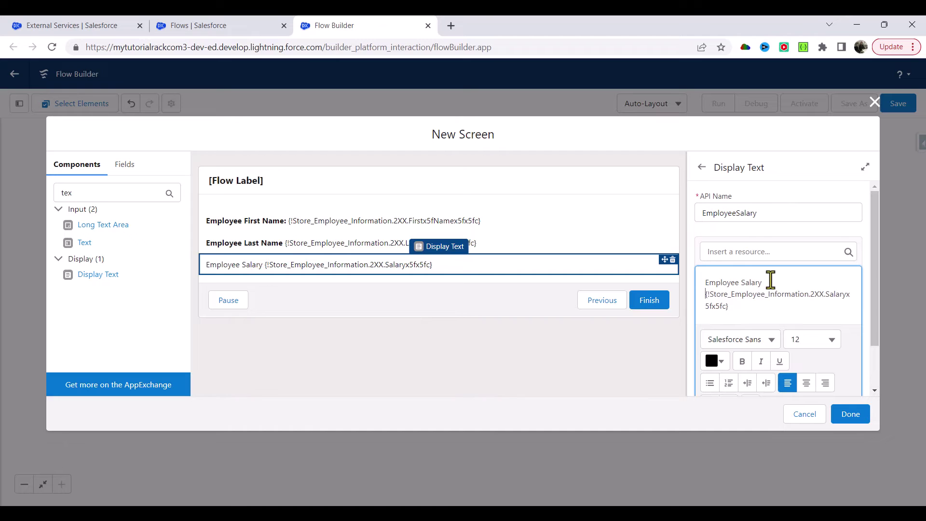
drag(771, 280, 707, 282)
key(ctrl+b)
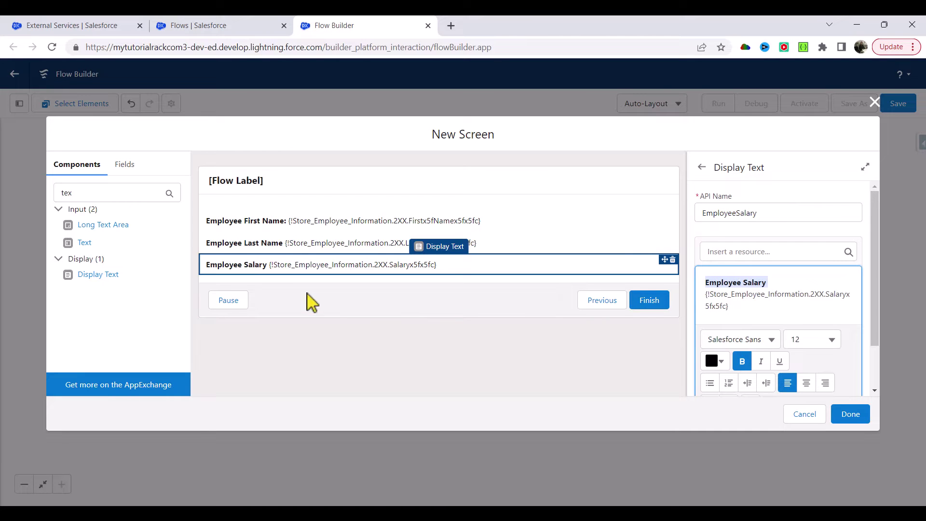
Add a colon after both the Employee Last Name and Employee Salary labels.
click(276, 255)
click(786, 283)
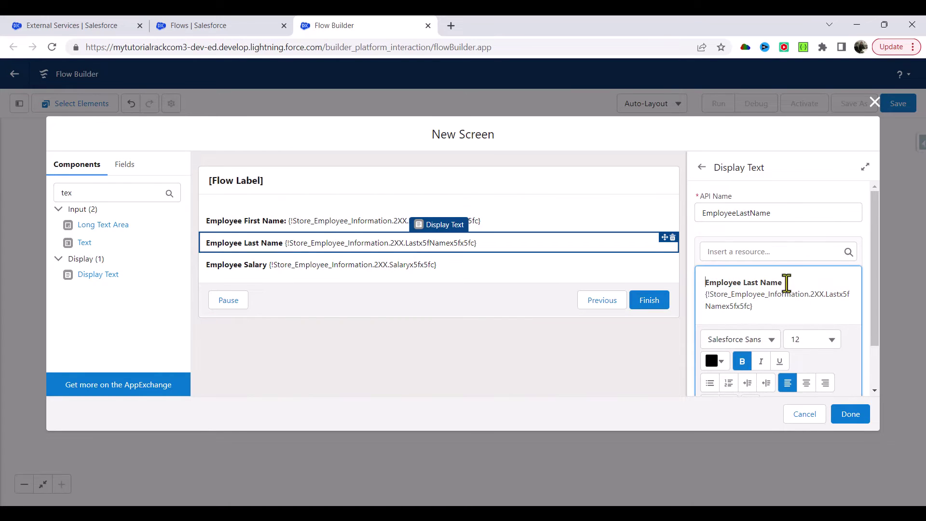
text(:)
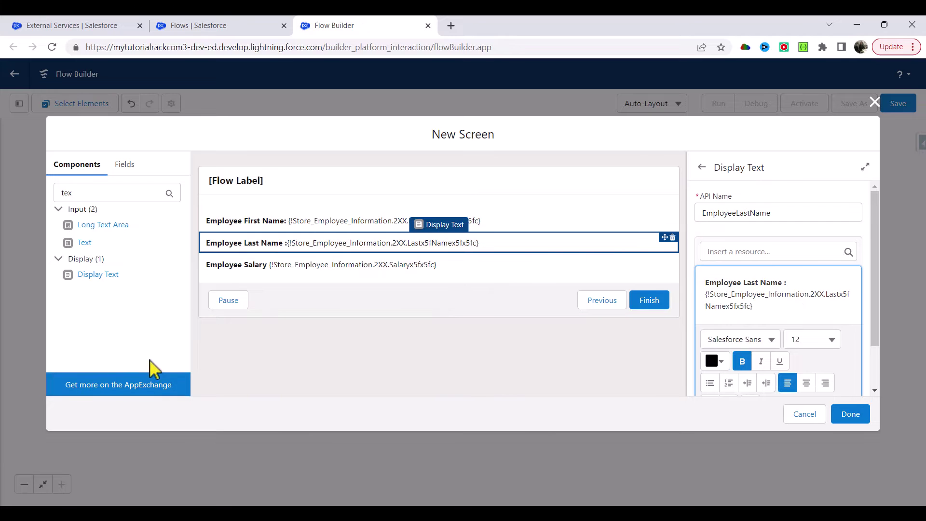
click(281, 268)
click(778, 289)
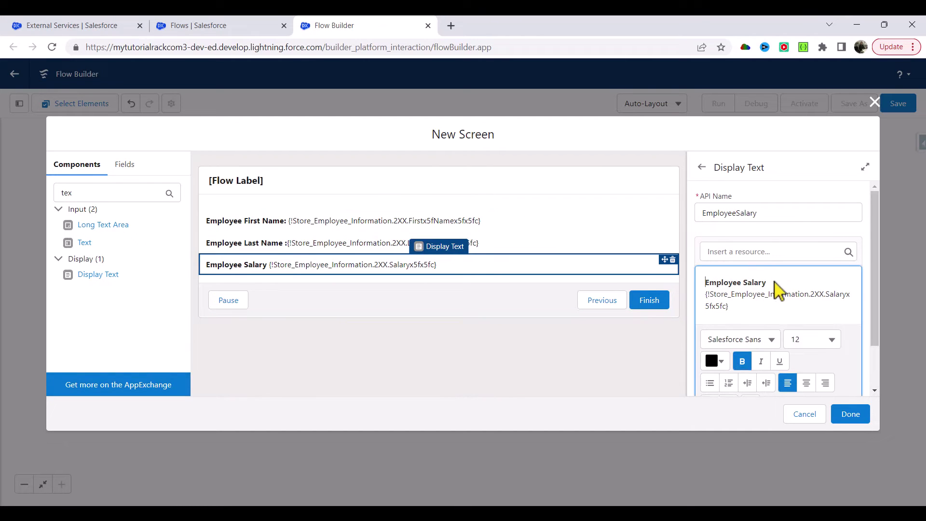
text(:)
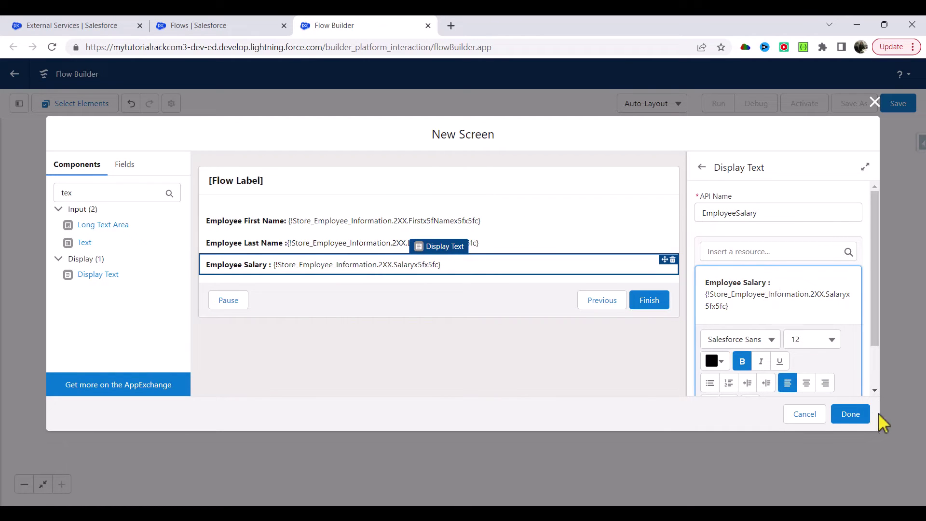
Save the flow as 'Manual External Service Fetching the Employee Information' with the auto-filled API name, then activate it.
click(851, 421)
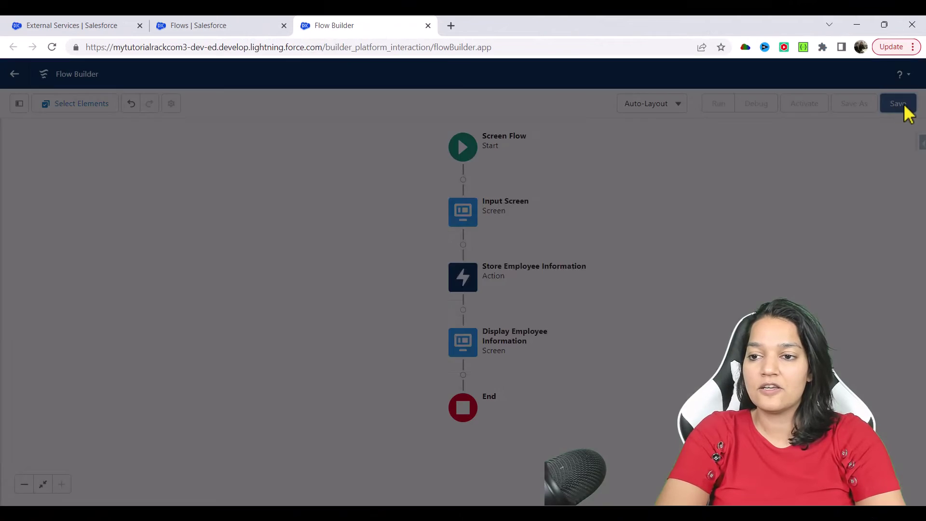
click(898, 103)
click(252, 241)
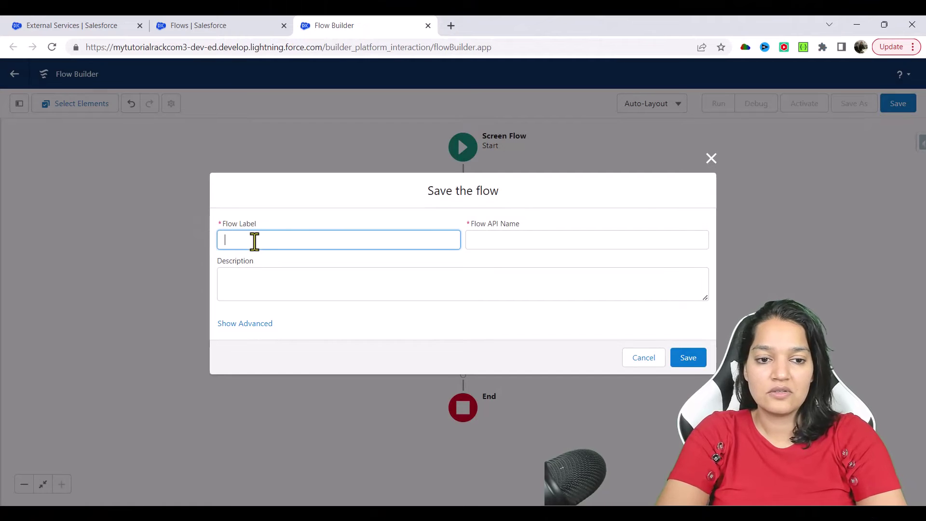
text(Manual)
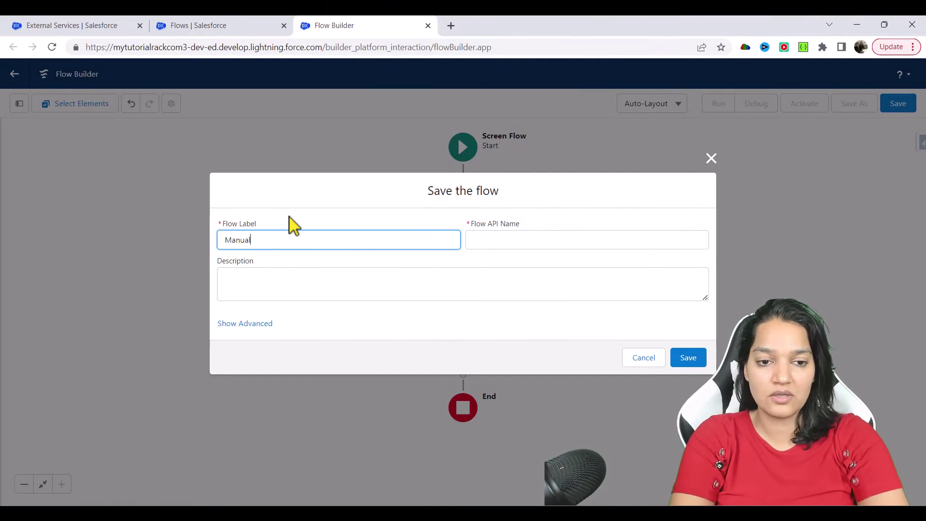
text( External Service)
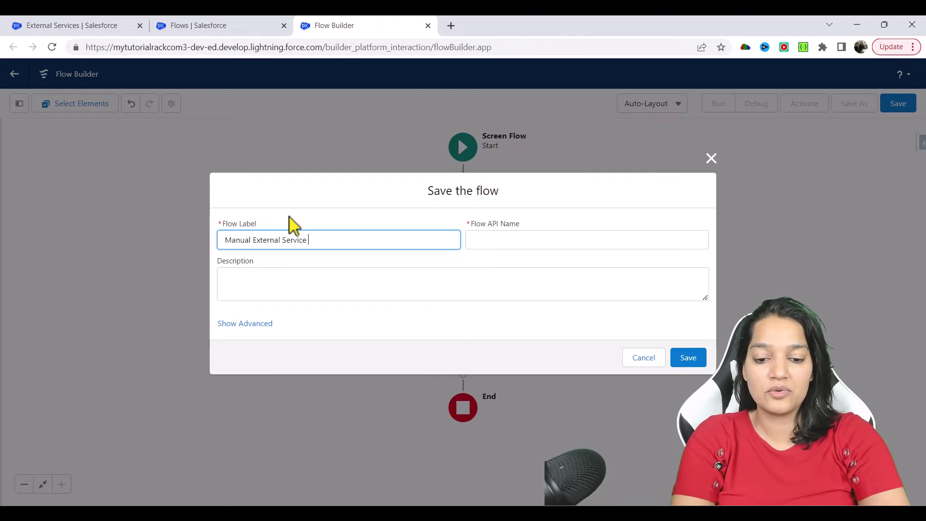
text( Fetching the)
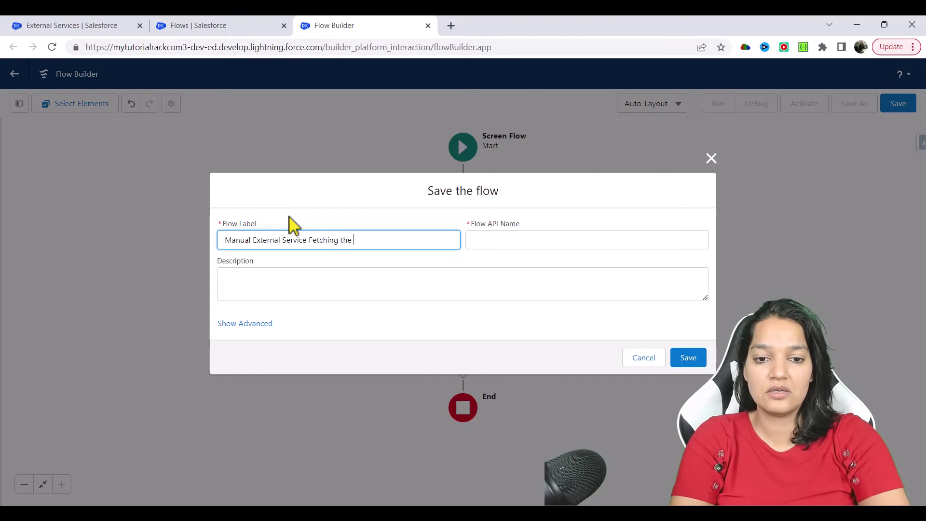
text( Employee In)
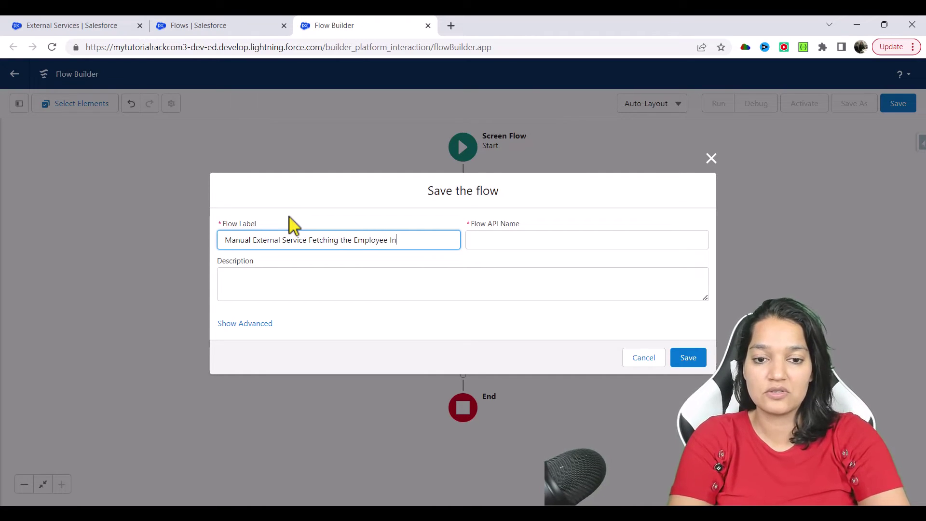
text(formation)
key(Tab)
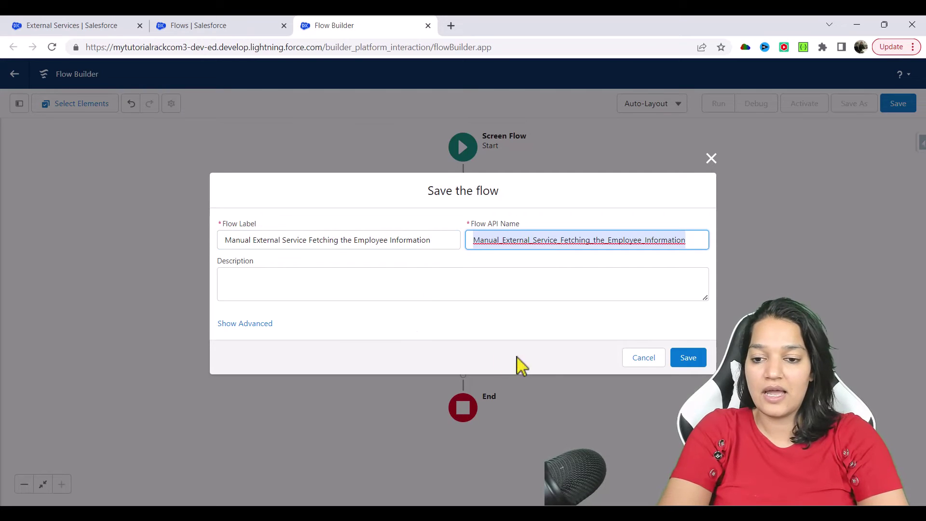
click(689, 357)
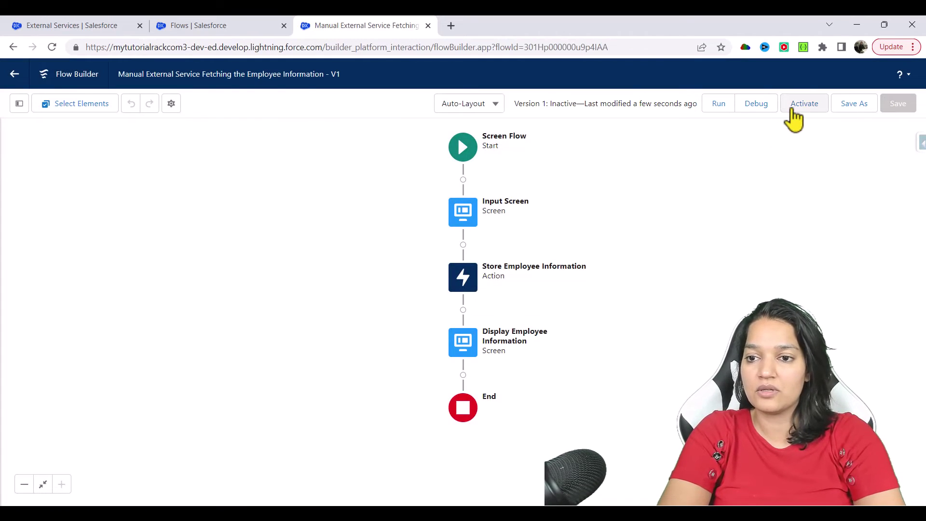
click(792, 110)
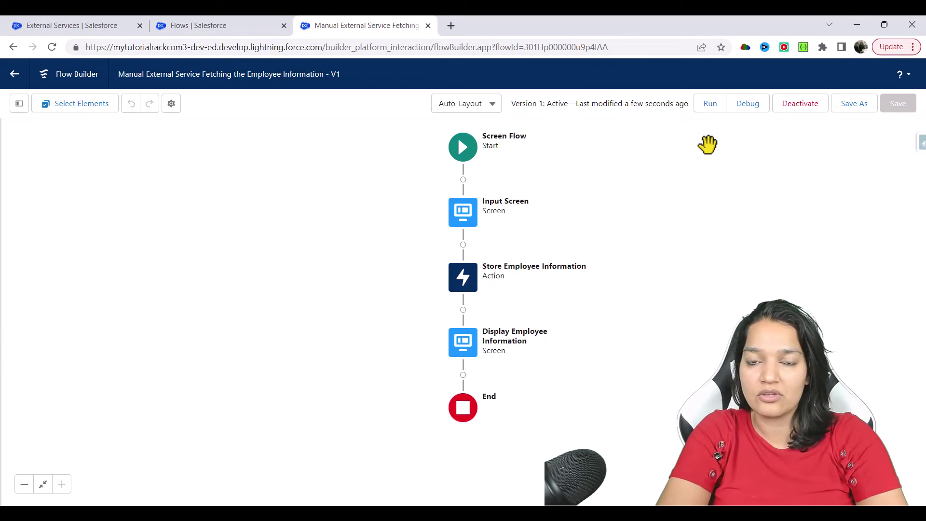
Run the flow in debug mode and focus the Enter Employee Record Id field.
click(747, 109)
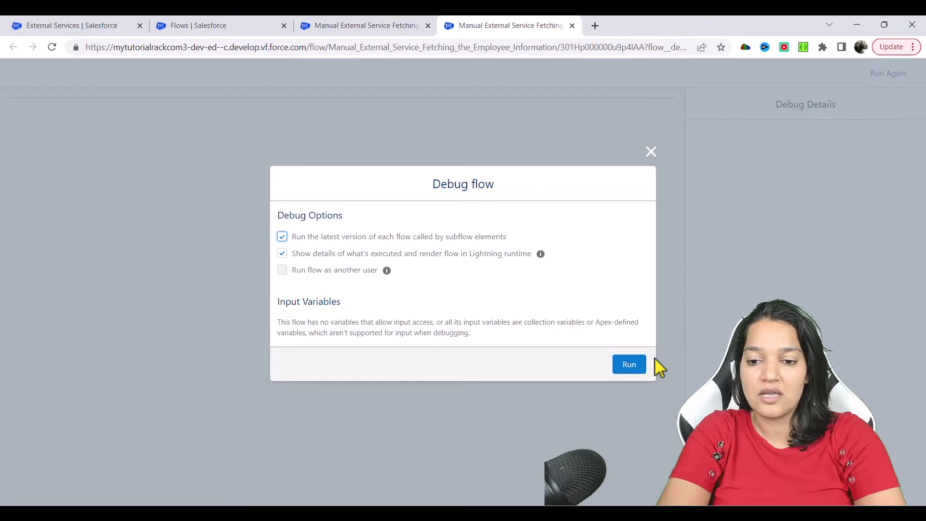
click(632, 370)
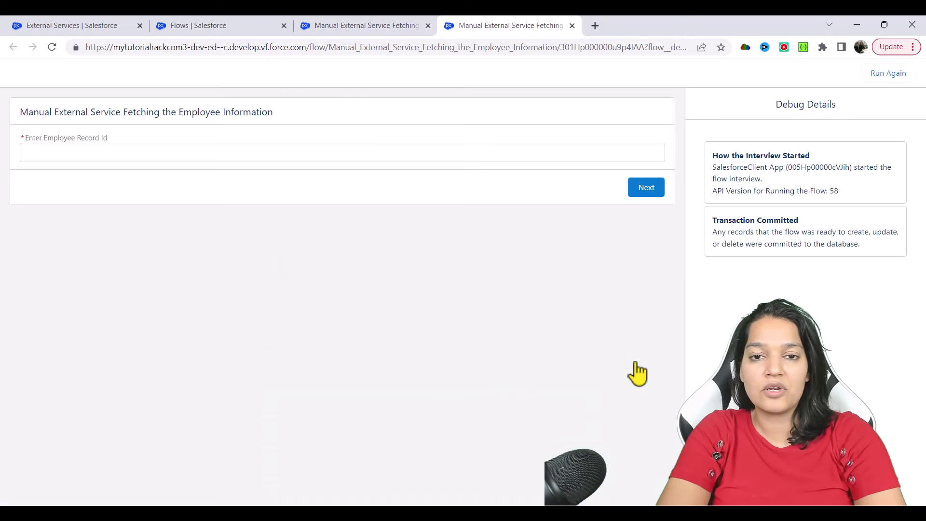
click(56, 155)
Log in to Salesforce in a new browser tab.
click(596, 25)
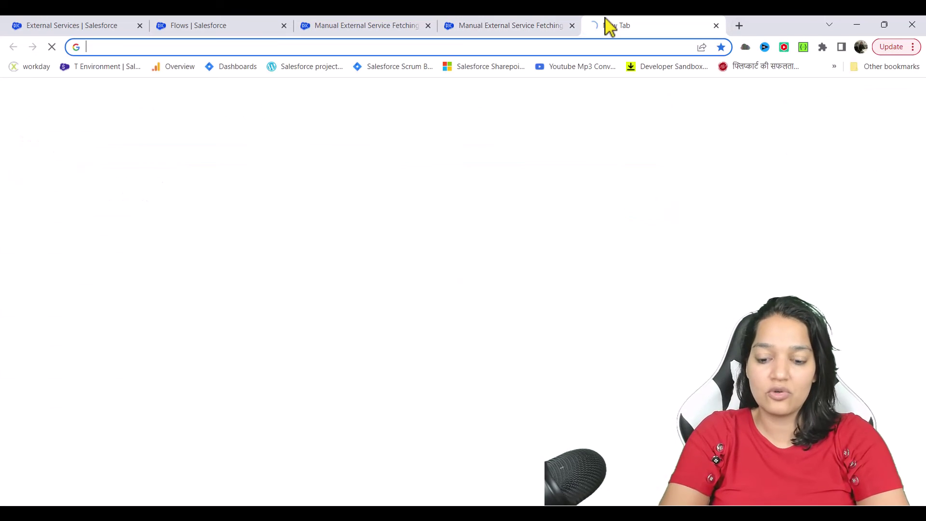
text(log)
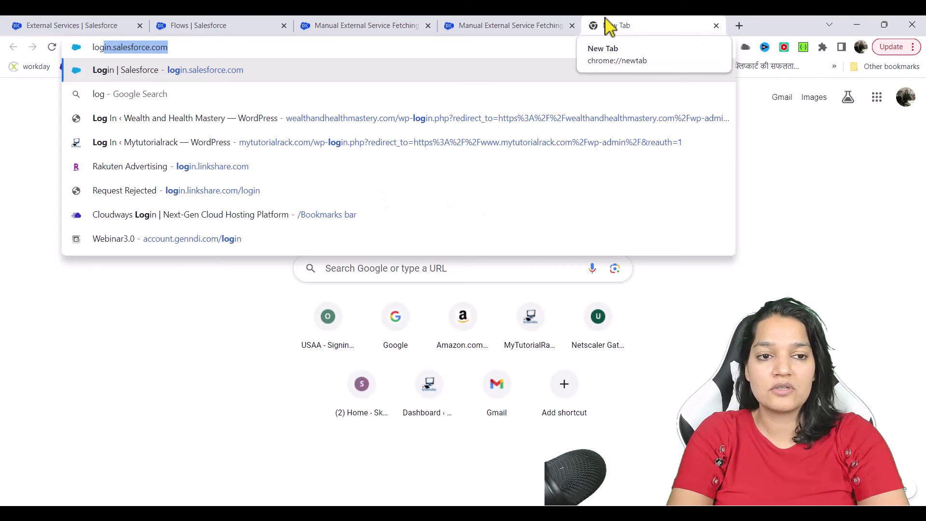
key(Return)
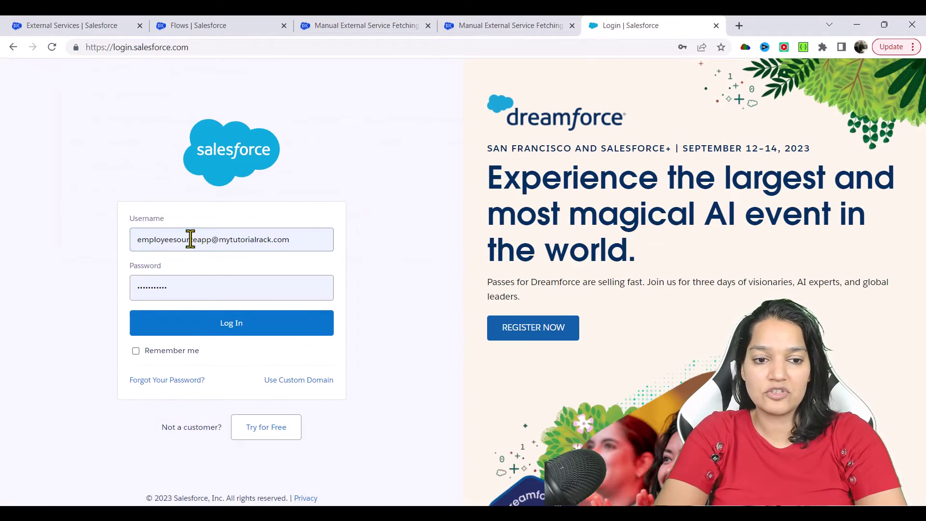
click(226, 327)
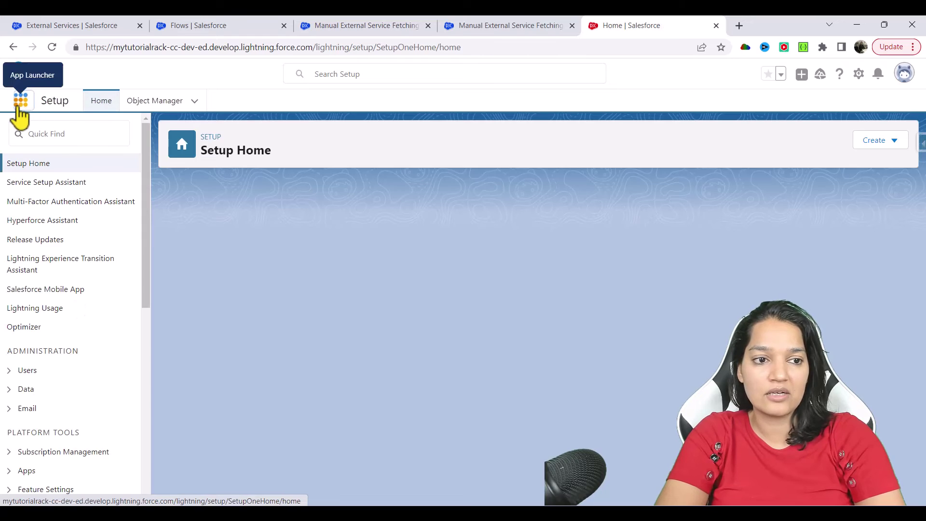
Open employee EN-000008 from Employees HR Data and select its record Id in the address bar.
click(21, 101)
text(Employee)
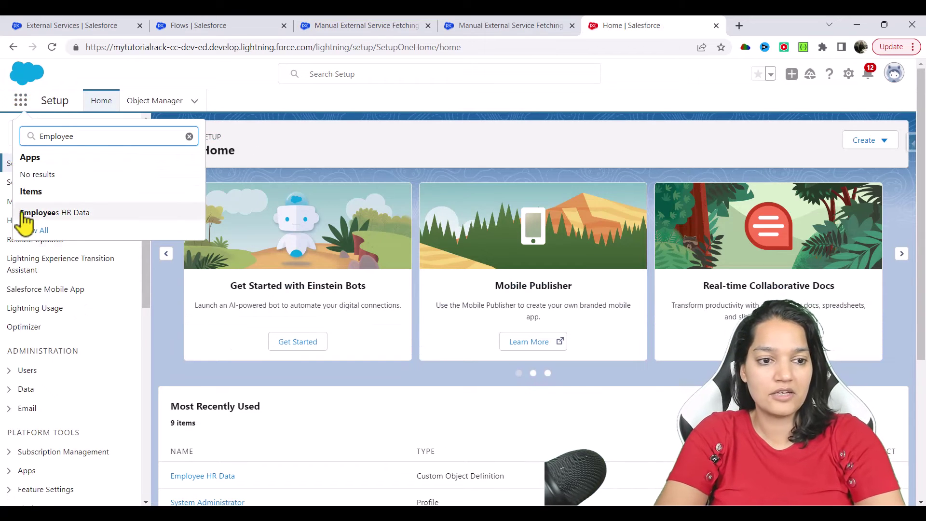
click(41, 214)
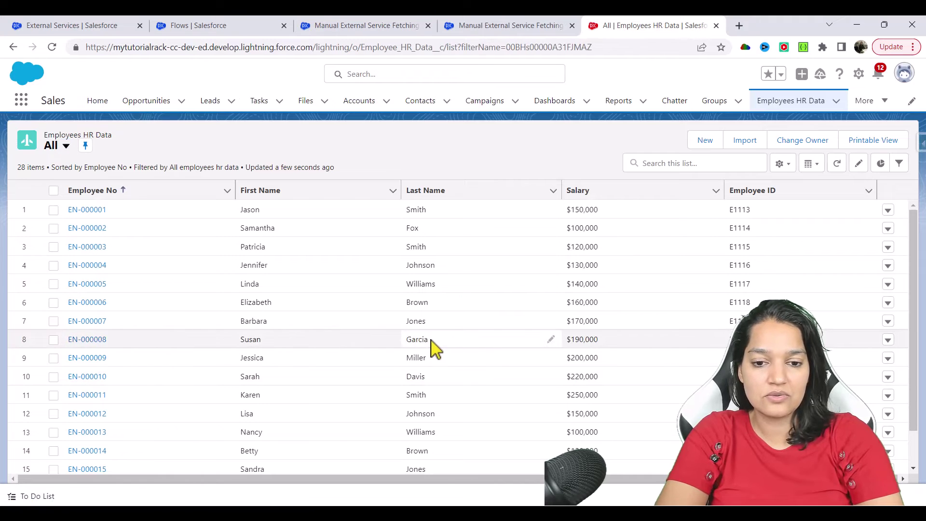
click(87, 340)
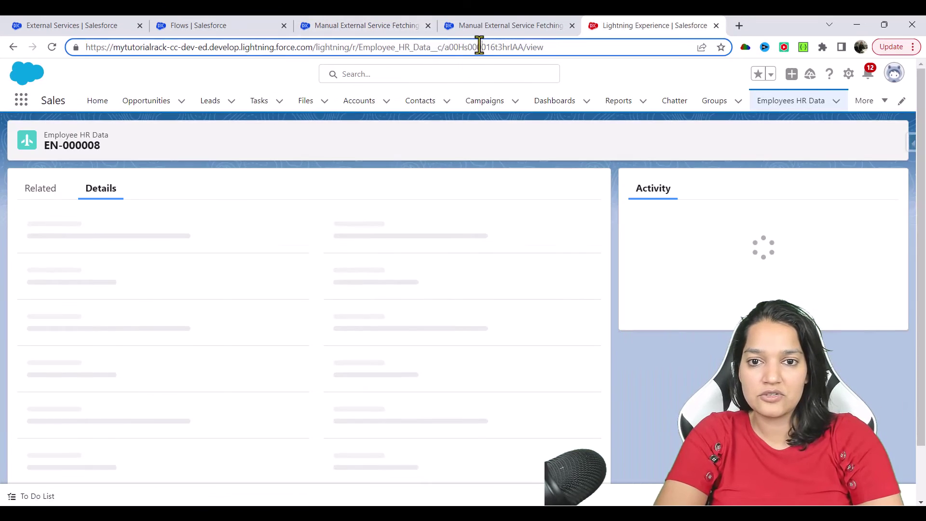
double_click(479, 46)
key(ctrl+c)
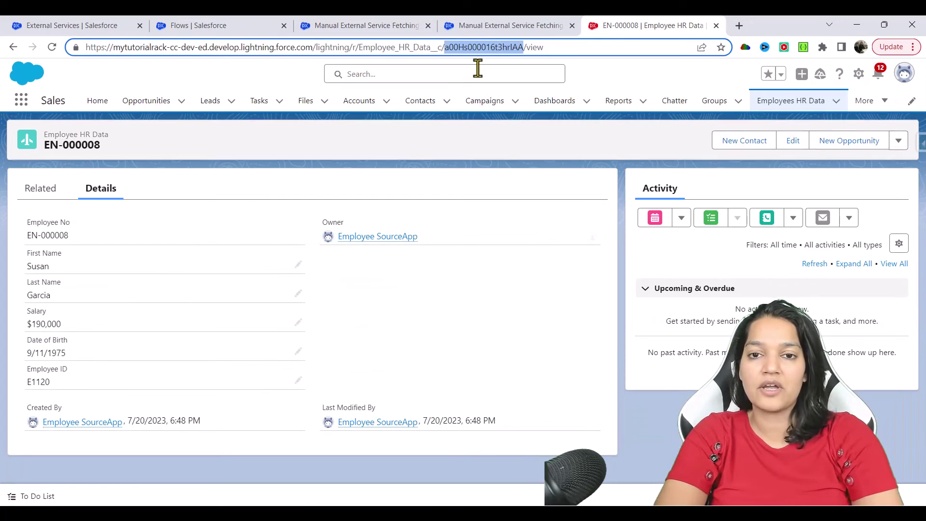
click(193, 27)
Paste EN-000008's record Id into the debug run and fetch the employee.
click(323, 25)
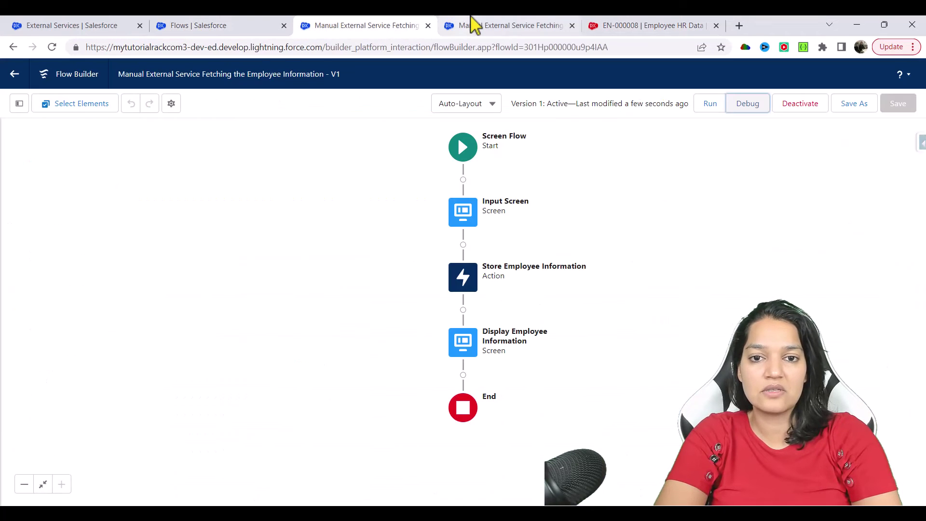
click(475, 25)
click(99, 153)
key(ctrl+v)
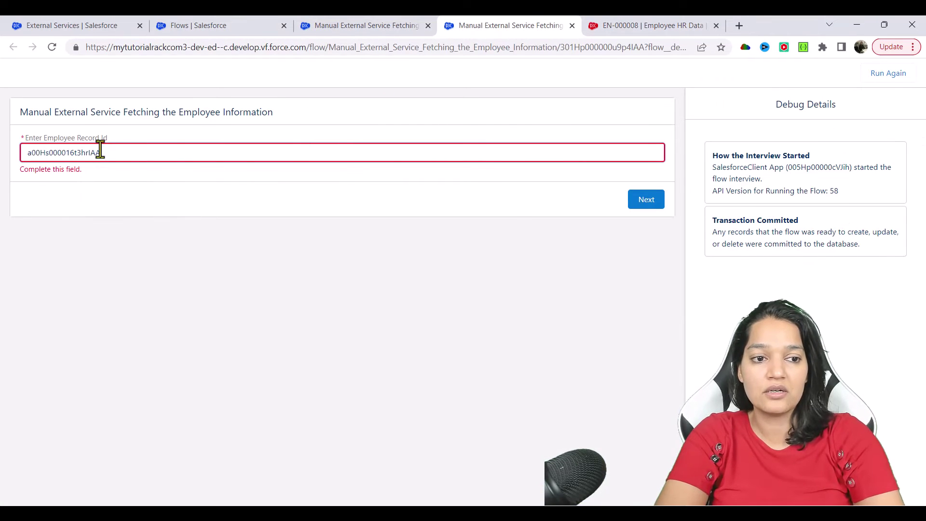
click(645, 200)
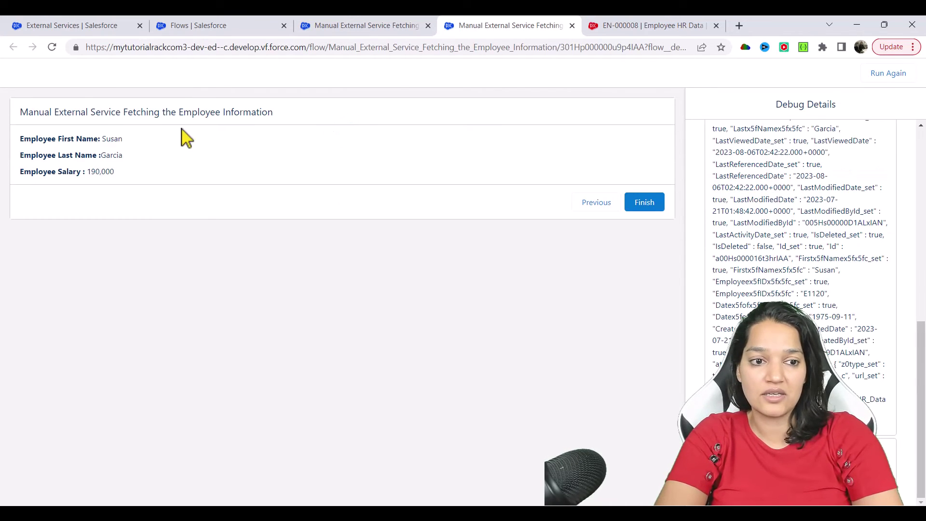
Confirm the returned name and salary match the record's $190,000, finish, and run again.
drag(101, 139, 126, 156)
click(697, 25)
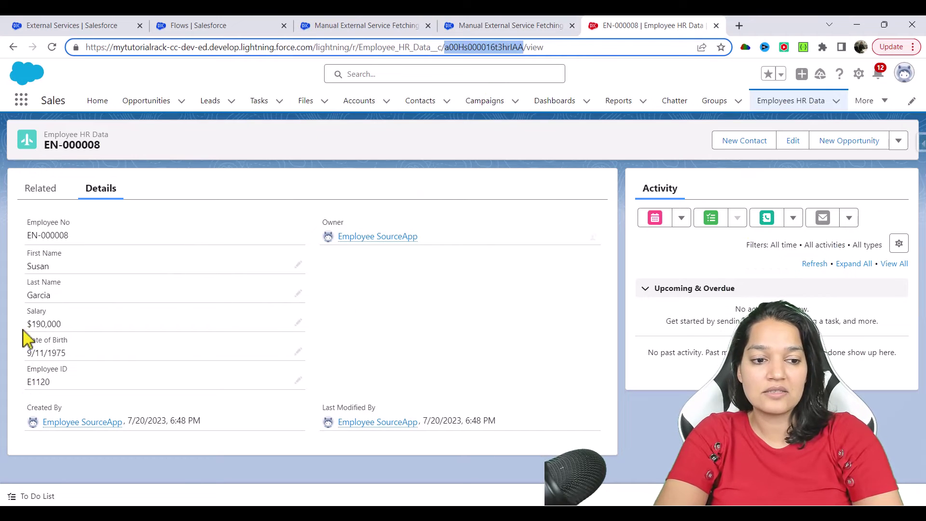
drag(28, 324, 72, 331)
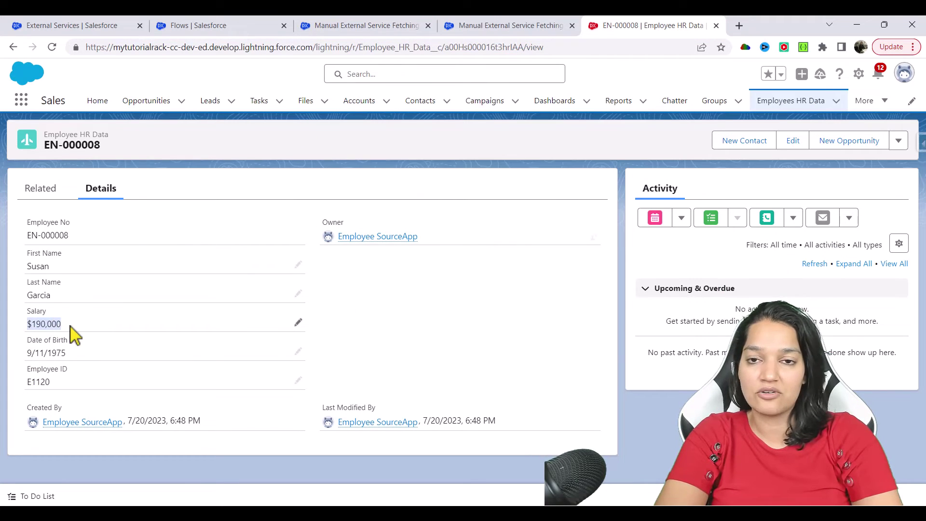
click(384, 25)
click(512, 25)
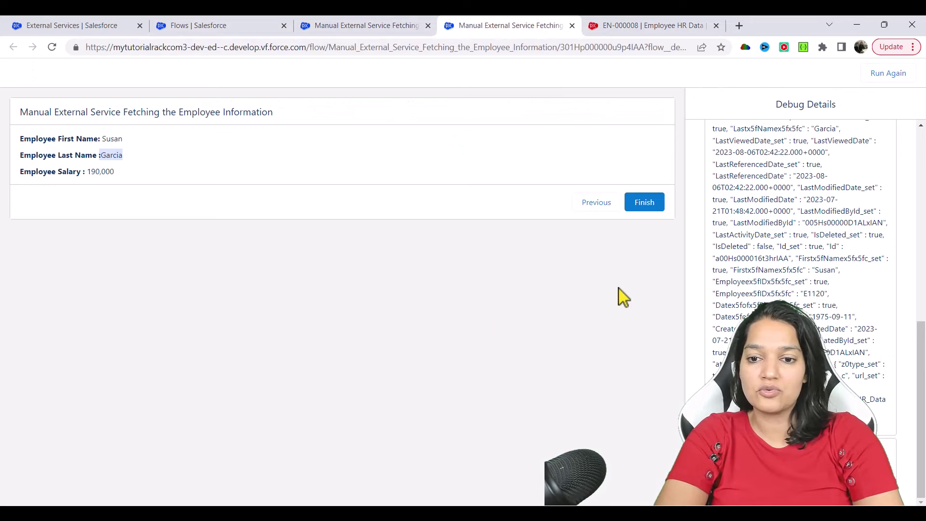
click(644, 203)
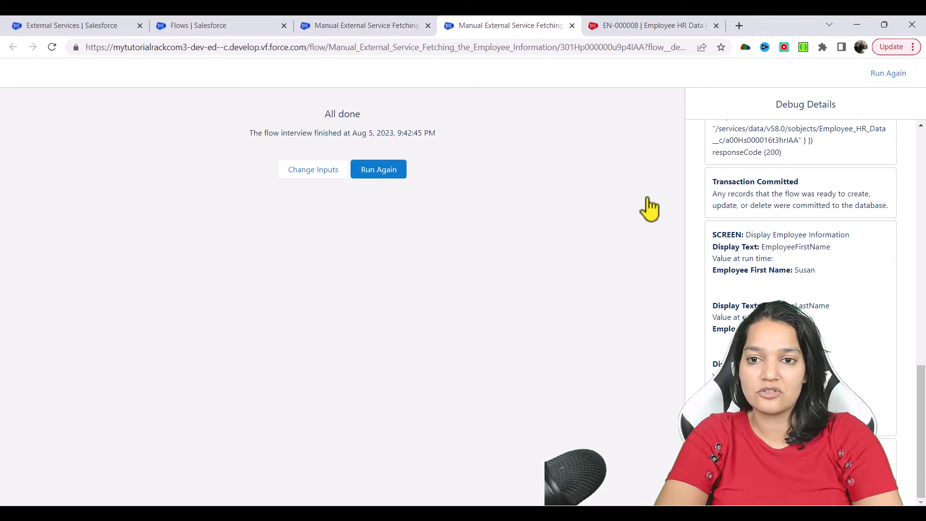
click(374, 174)
Open employee record EN-000011 and select its record Id in the address bar.
click(243, 151)
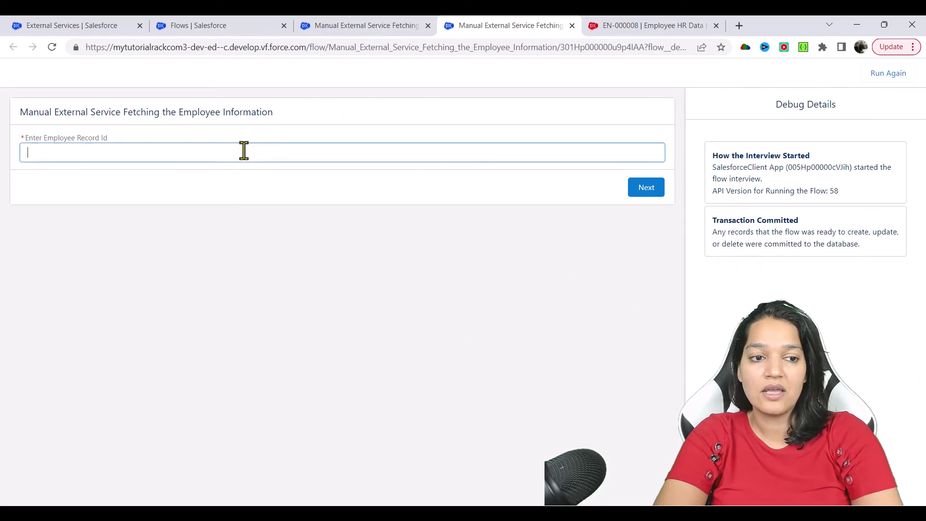
click(641, 26)
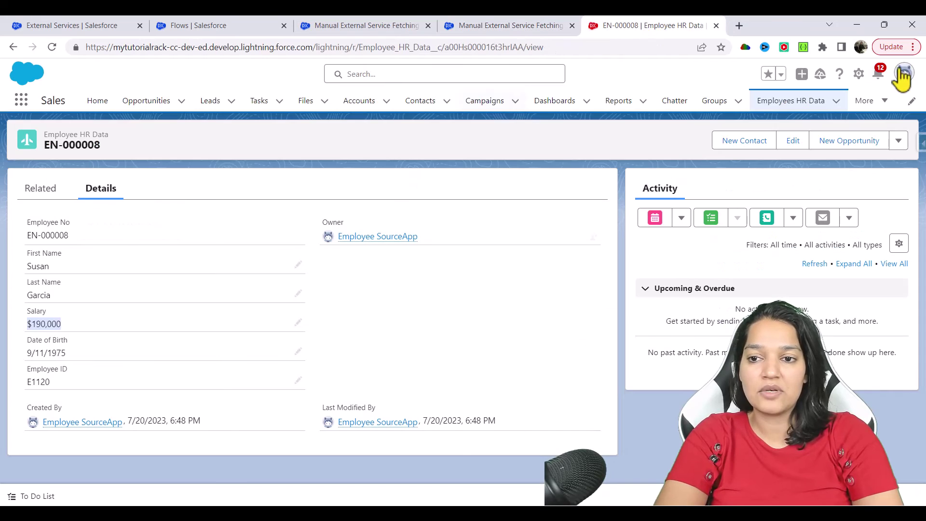
click(794, 104)
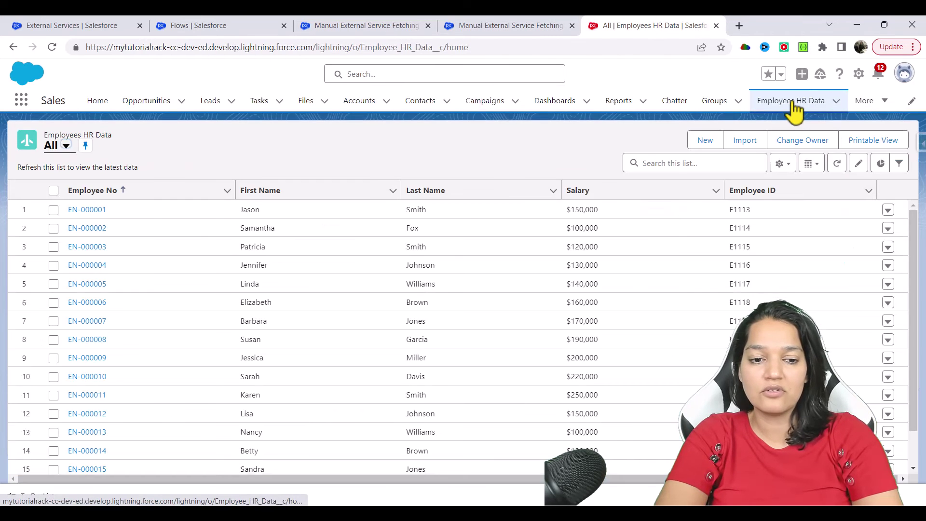
click(88, 395)
double_click(473, 47)
key(ctrl+c)
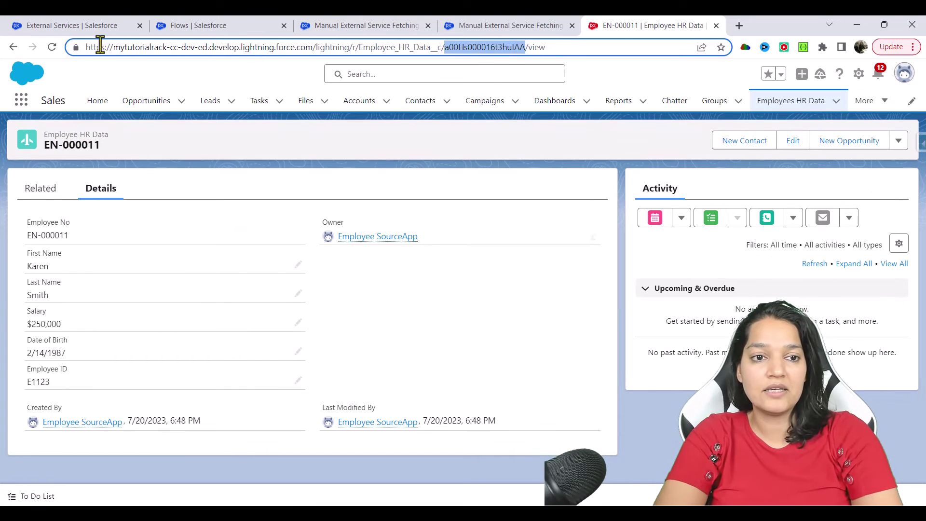
Compare the org domain in the EN-000011 record address with the Flows setup page address.
drag(288, 47, 76, 47)
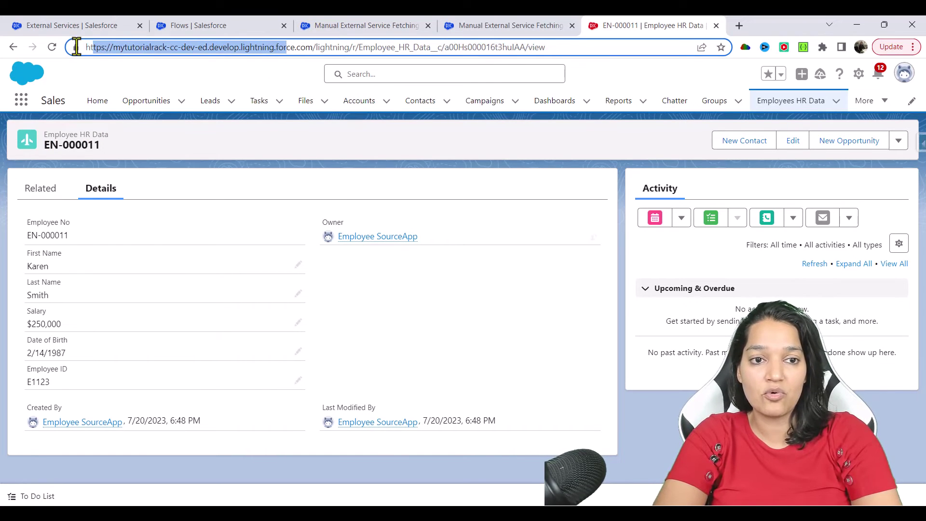
click(199, 25)
drag(287, 47, 85, 48)
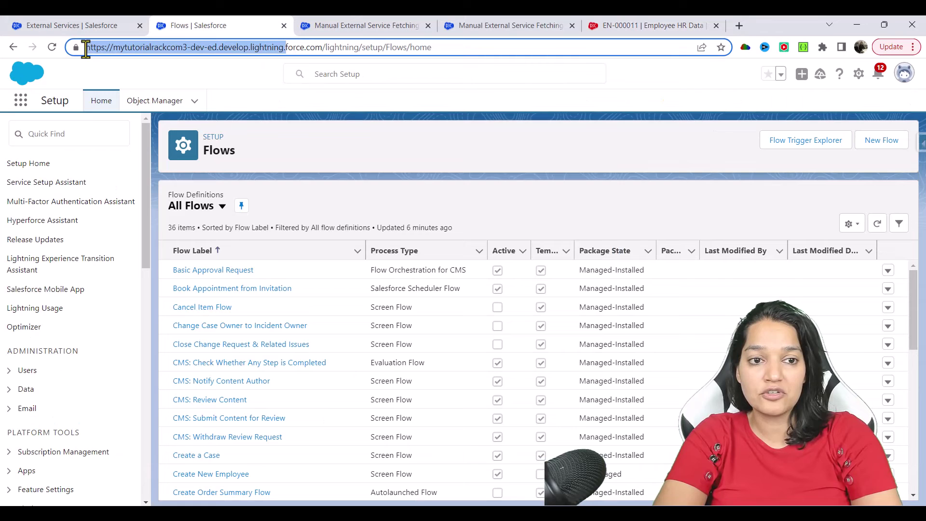
click(651, 25)
double_click(151, 51)
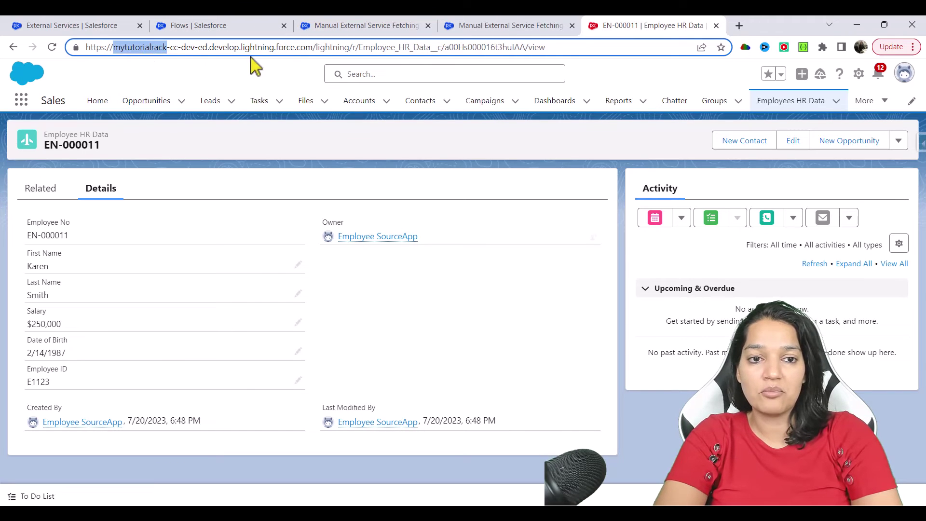
click(236, 27)
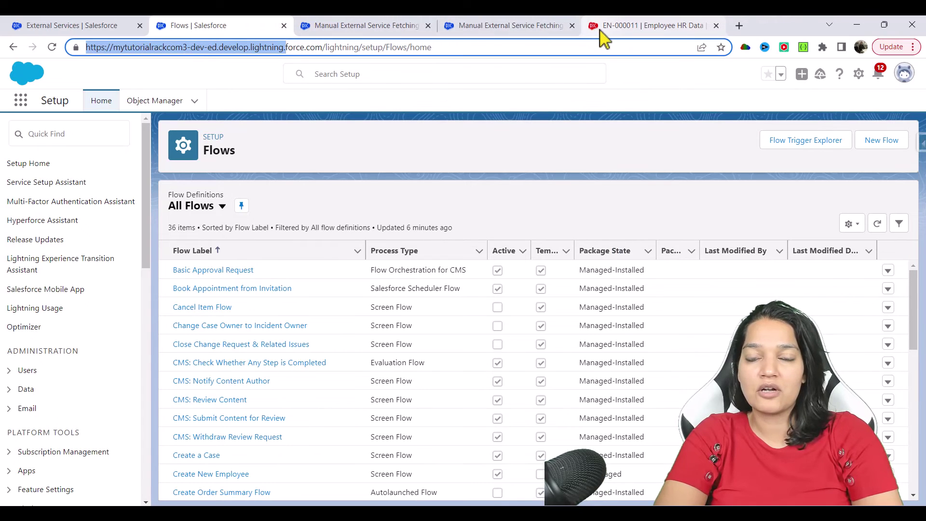
Paste EN-000011's record Id into the debug run, fetch the employee, and finish.
mouse_move(596, 34)
mouse_move(454, 29)
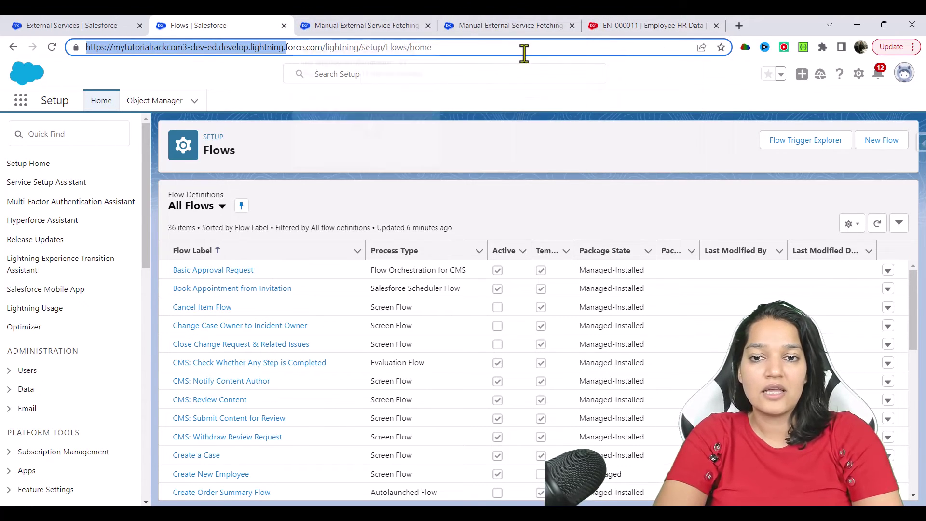
click(355, 29)
click(465, 29)
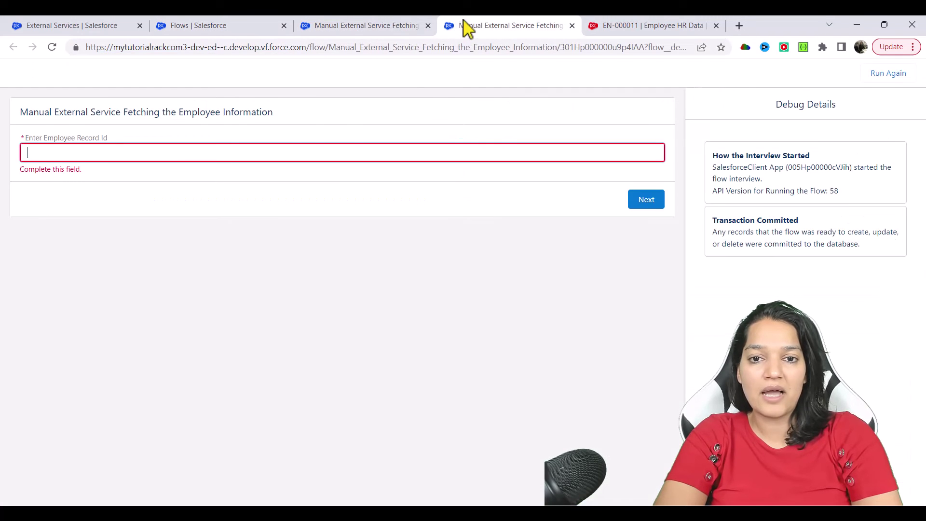
click(165, 150)
key(ctrl+v)
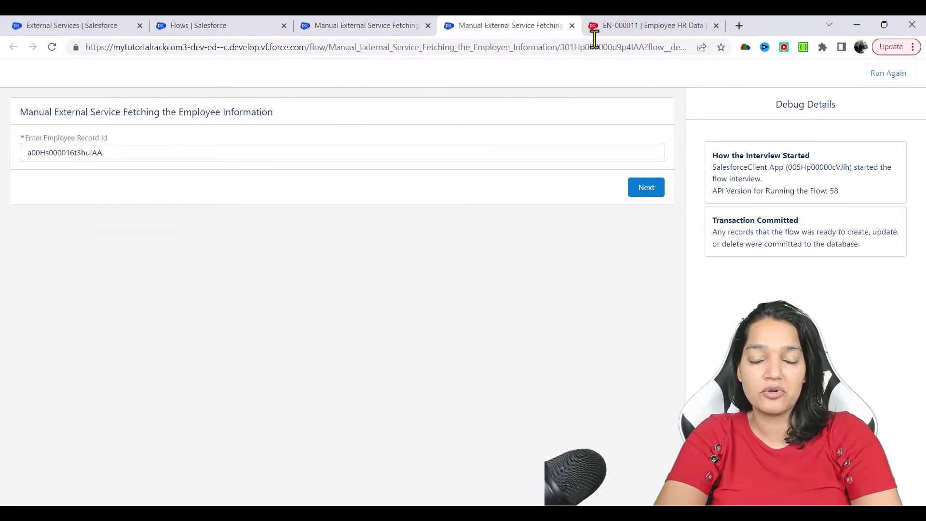
click(668, 25)
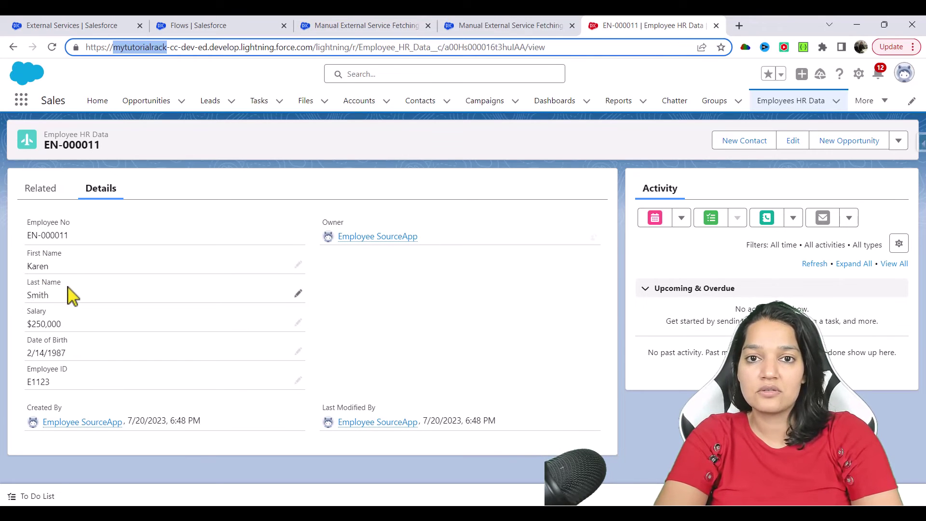
click(382, 25)
click(505, 24)
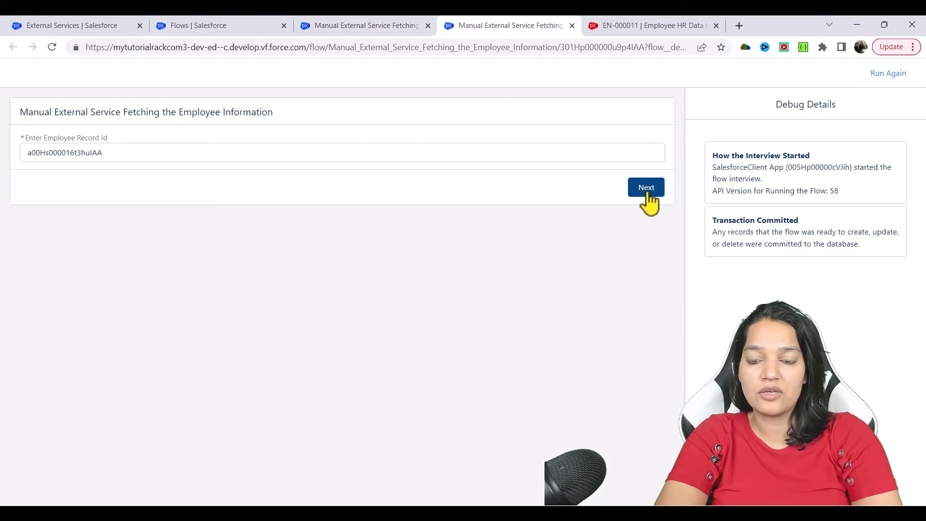
click(647, 189)
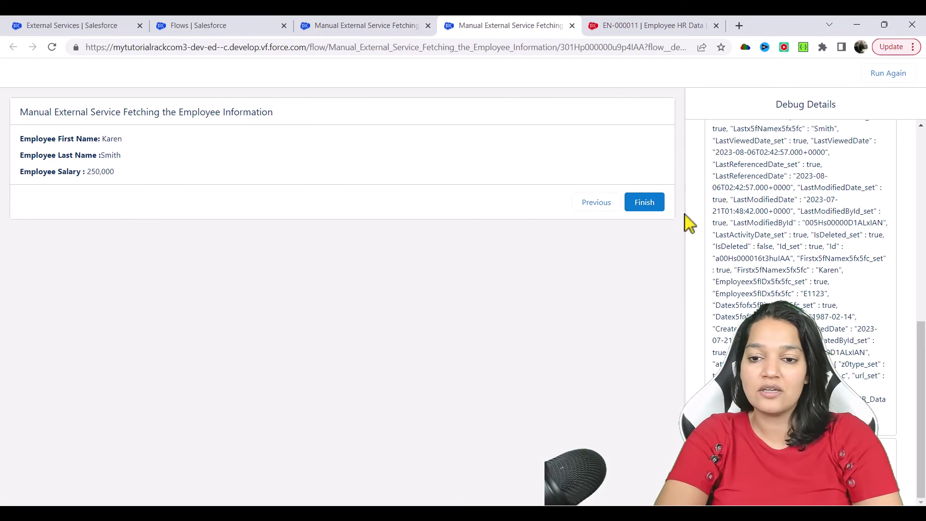
click(644, 205)
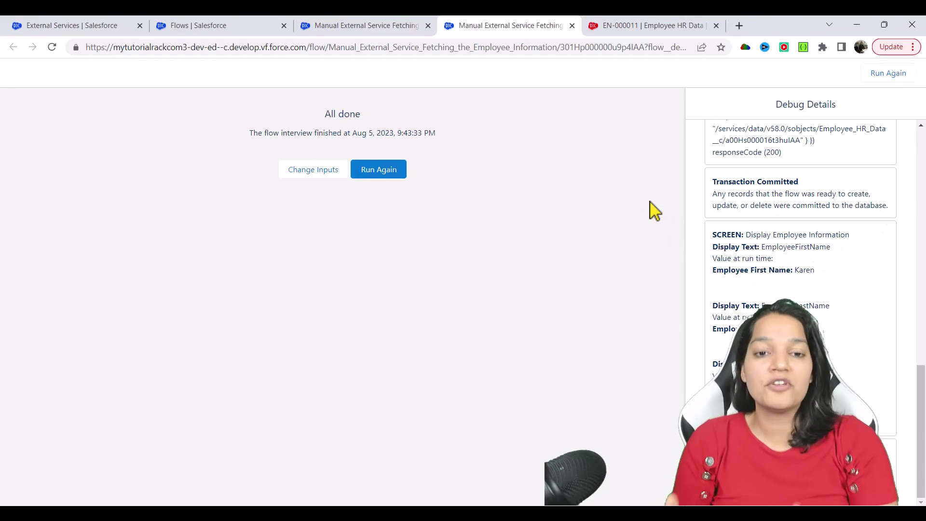